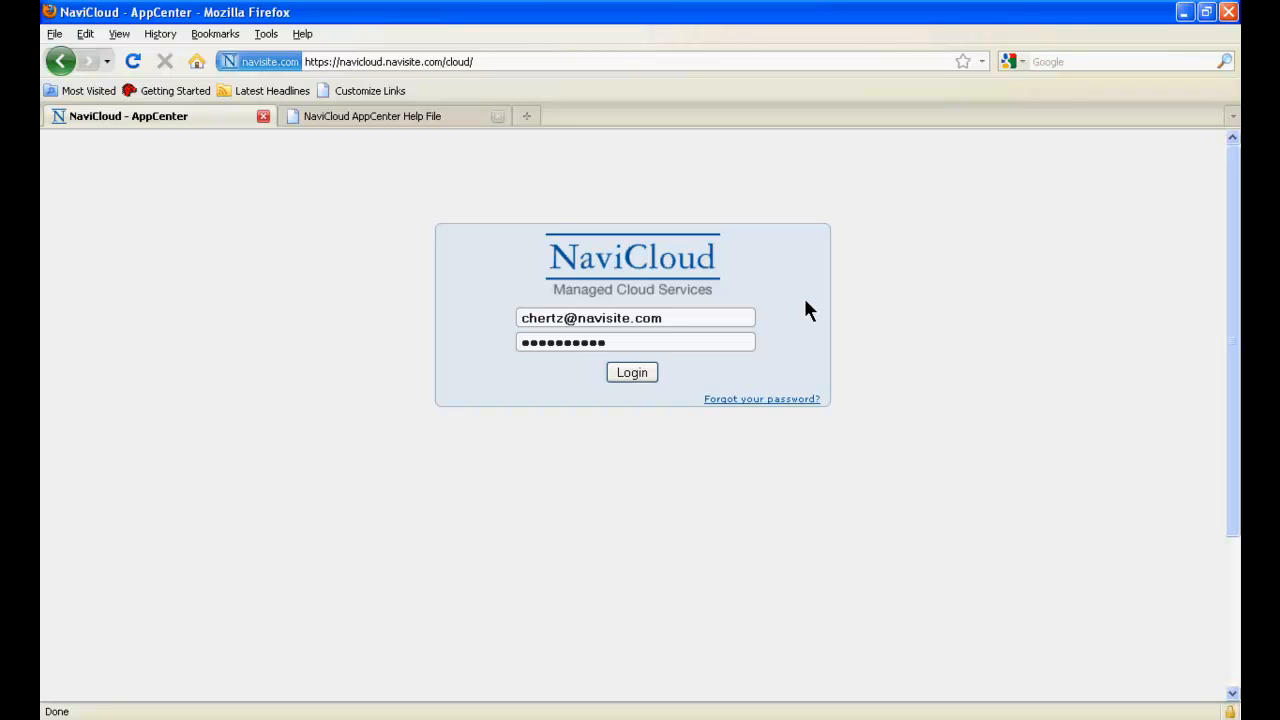
Log in to the cloud console and create a new environment named MyCorp.
left_click(632, 373)
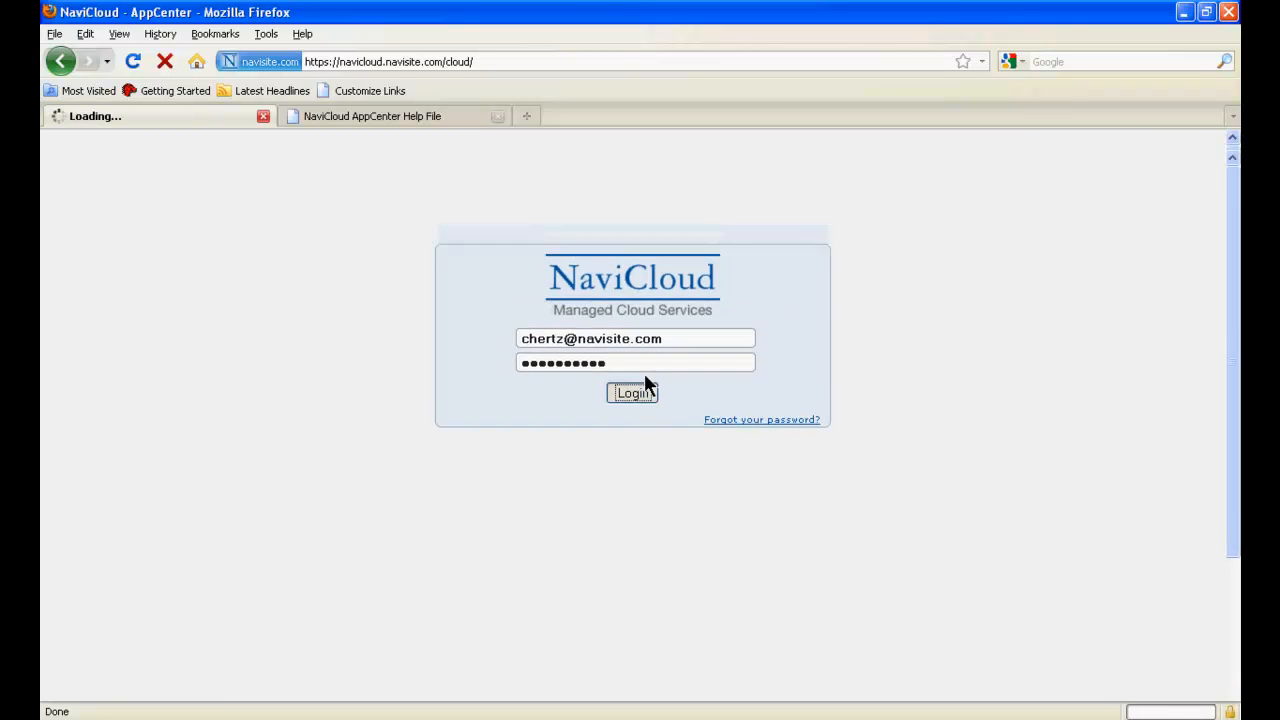
left_click(1208, 142)
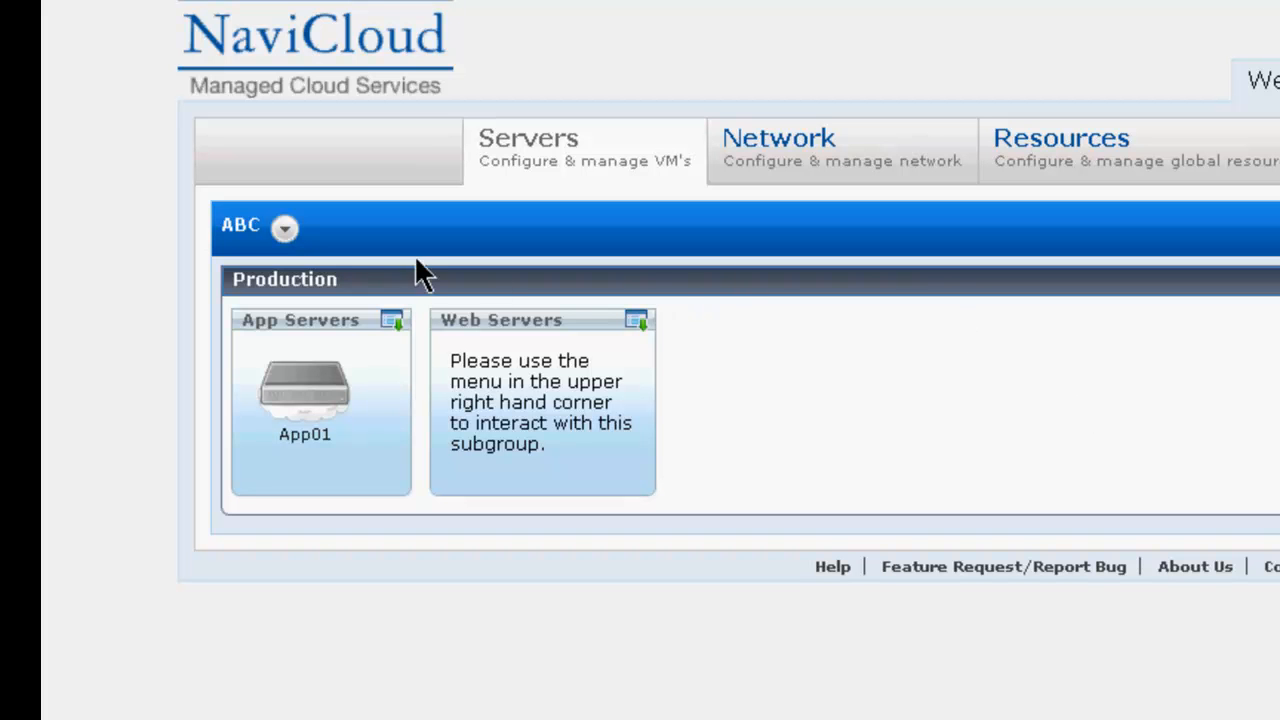
left_click(286, 240)
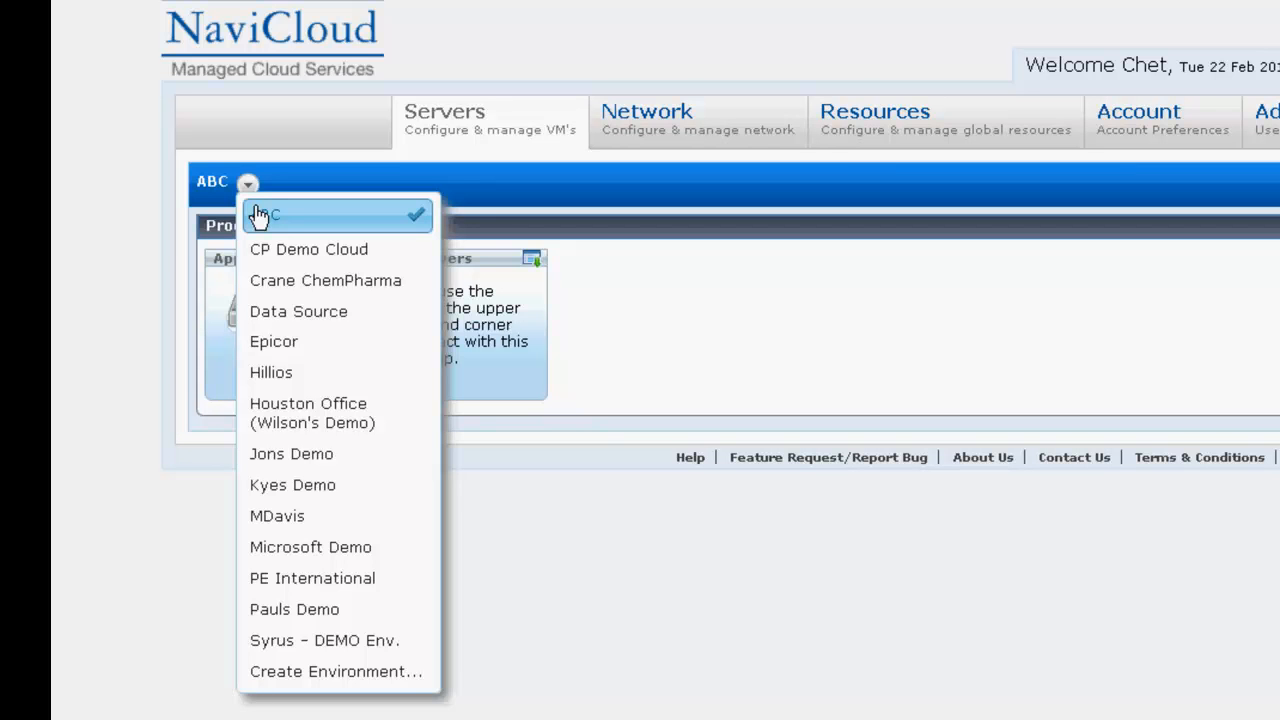
left_click(314, 682)
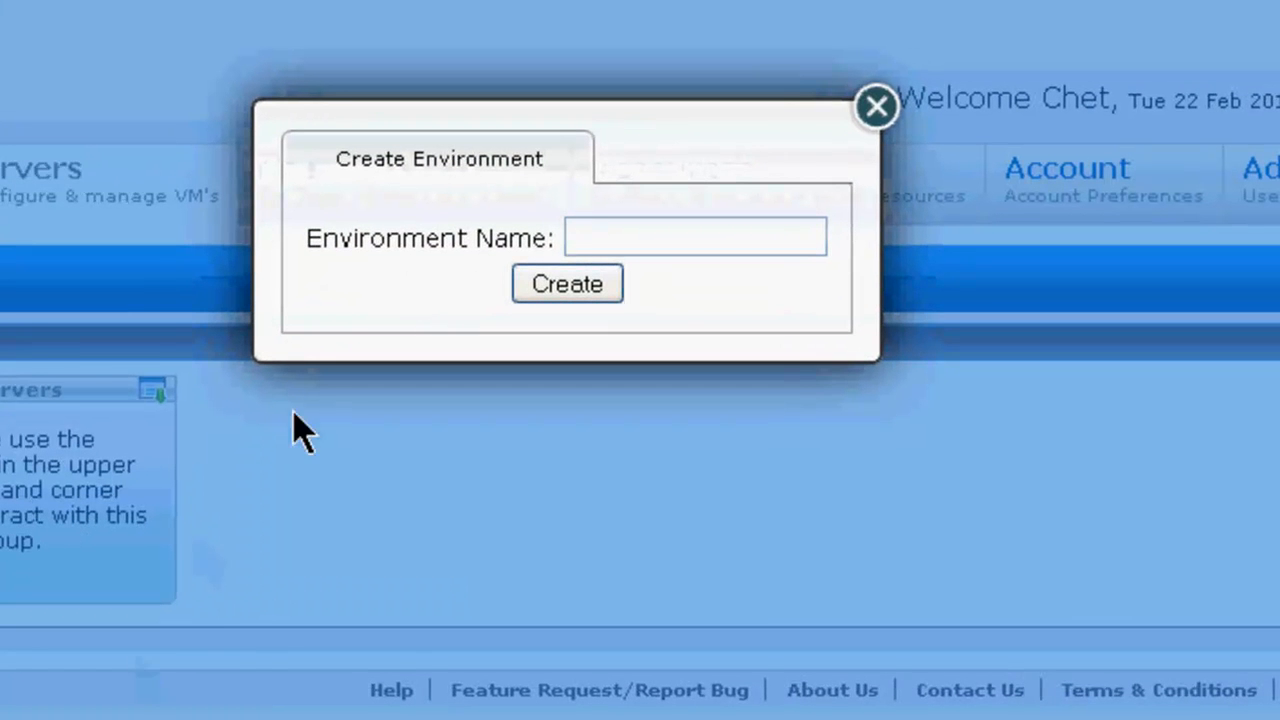
double_click(575, 238)
left_click(738, 284)
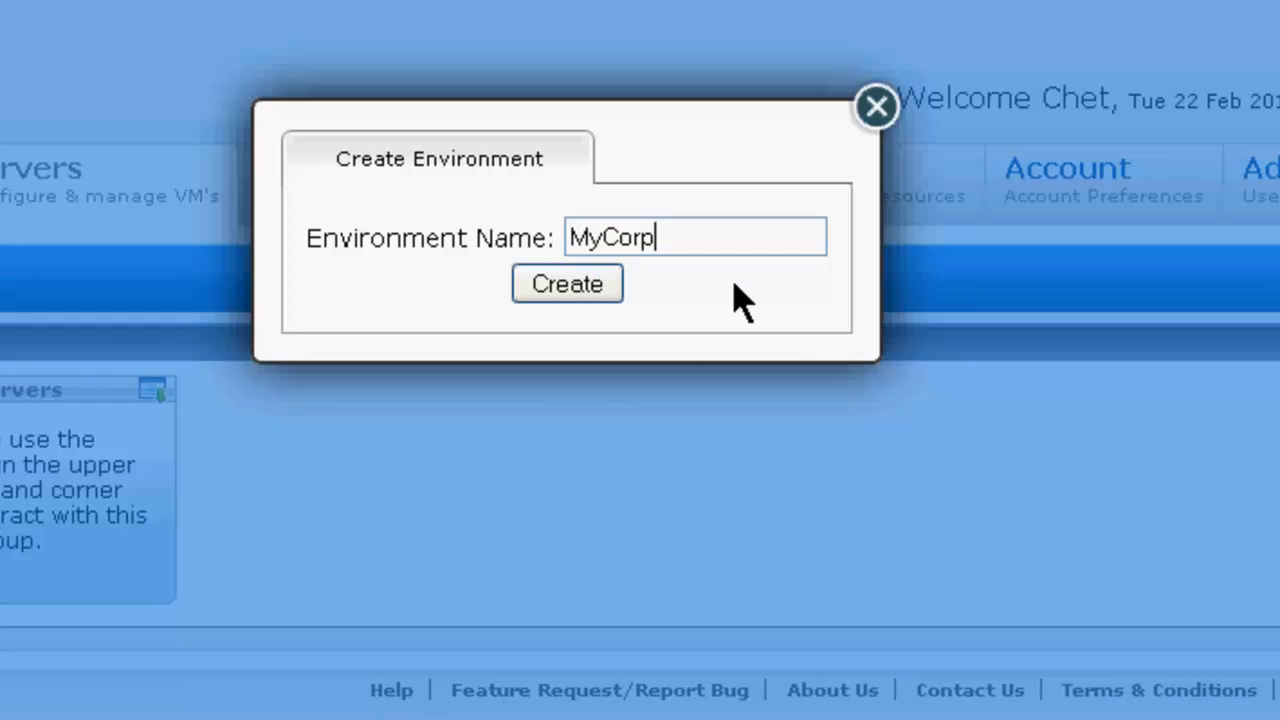
left_click(586, 286)
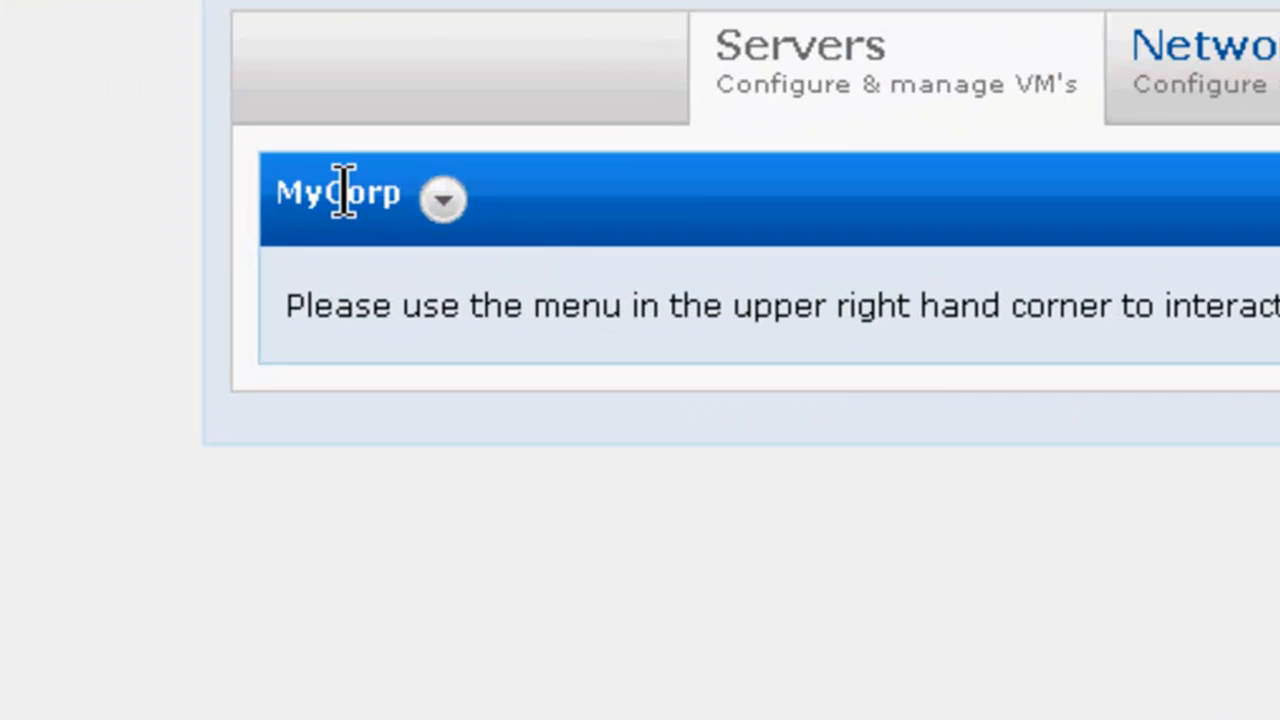
Rename the MyCorp environment to MyCo.
left_click(179, 276)
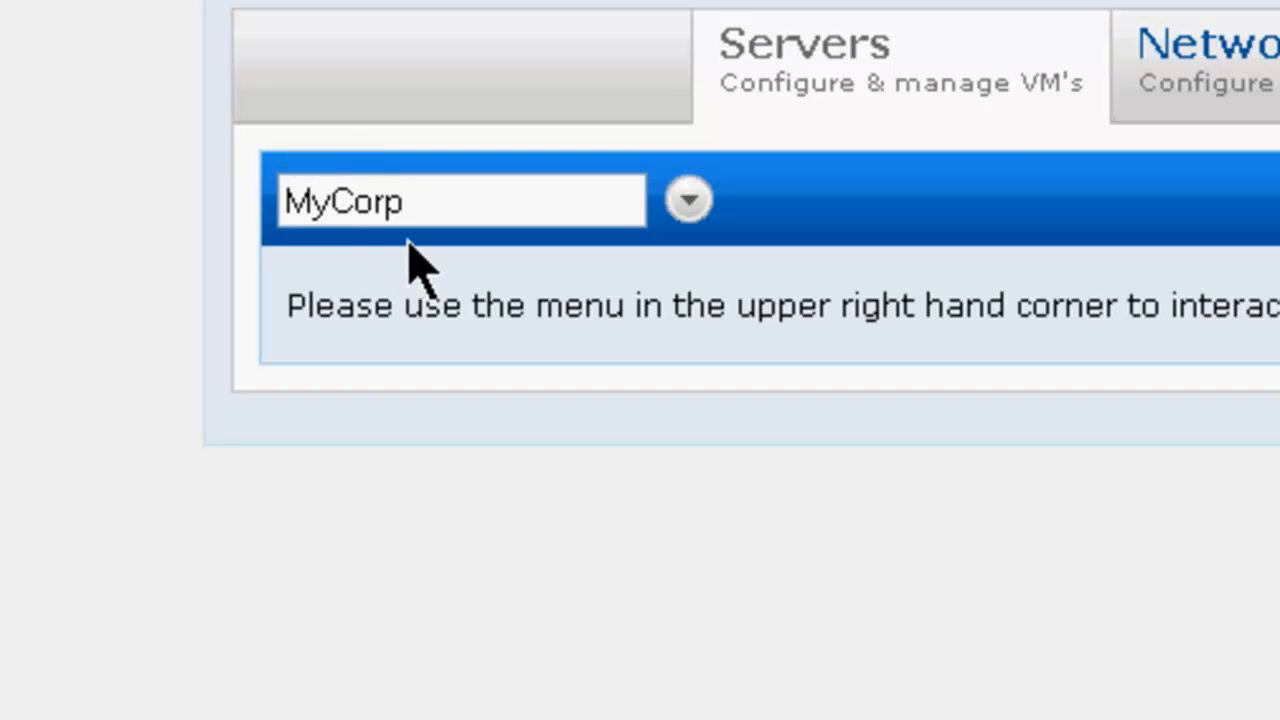
key("BackSpace")
key("BackSpace")
key("Return")
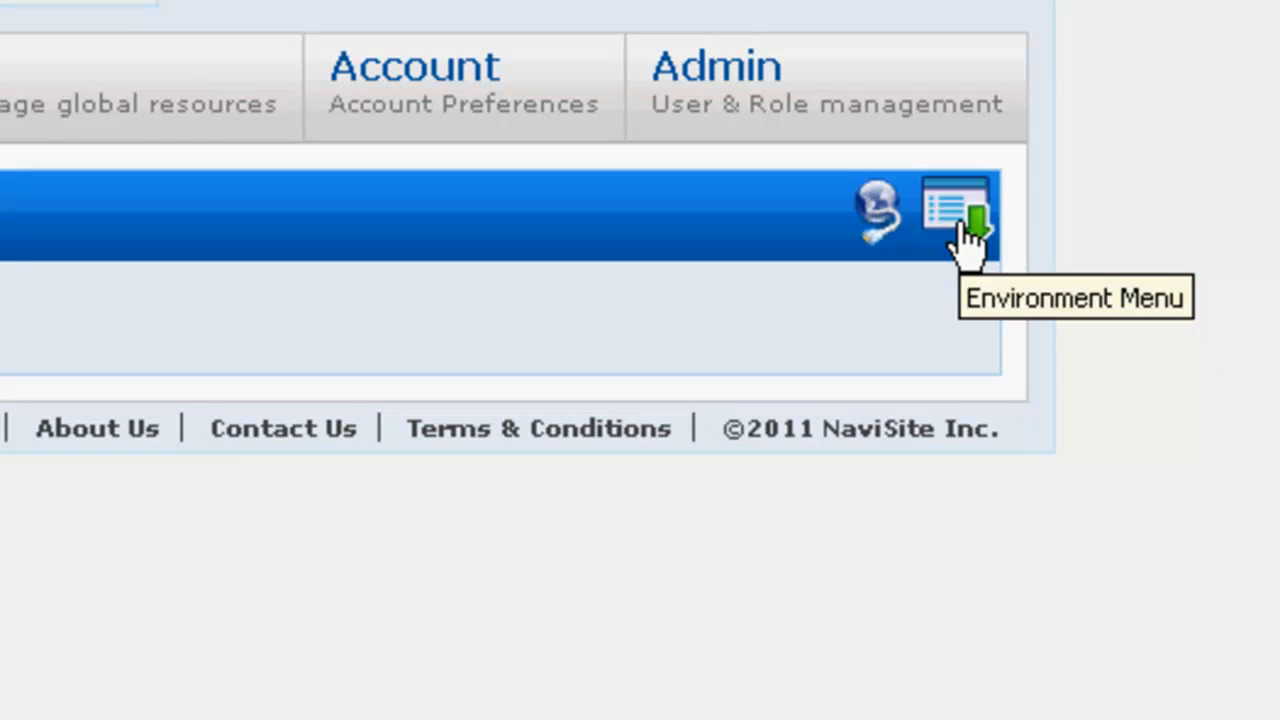
Create a group named MyCorpNorthAm in the MyCo environment.
left_click(968, 232)
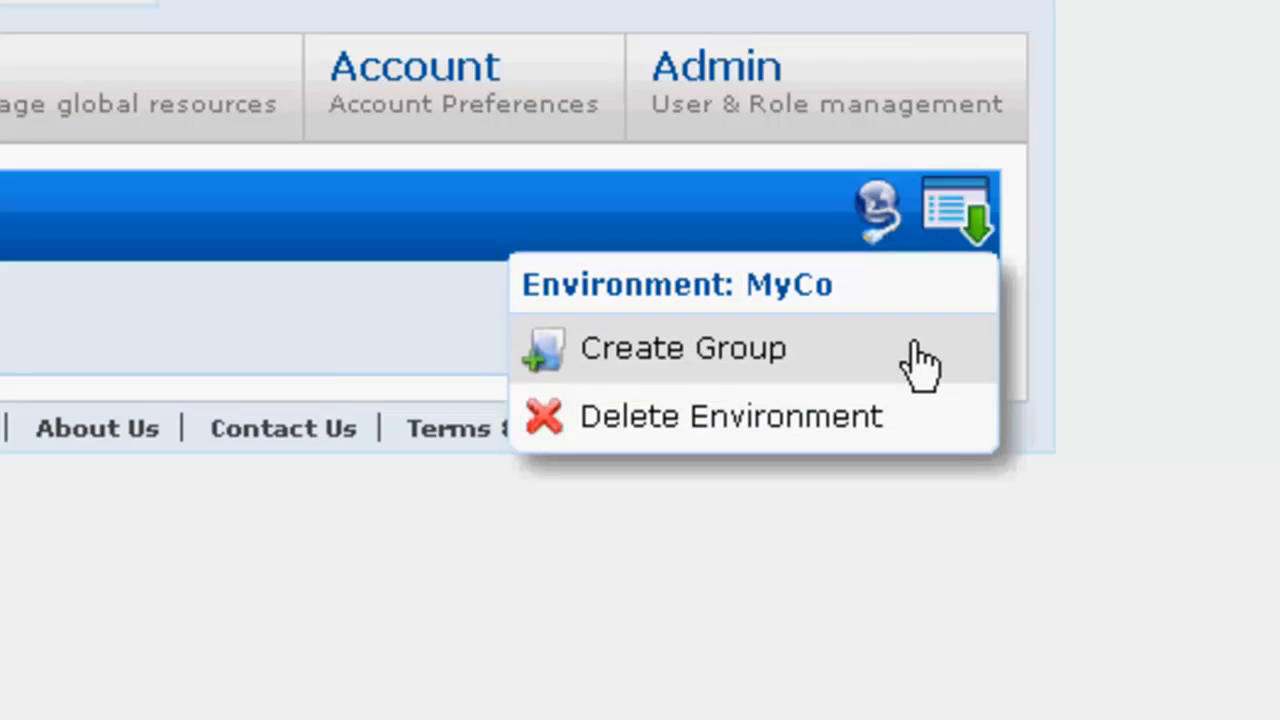
left_click(918, 365)
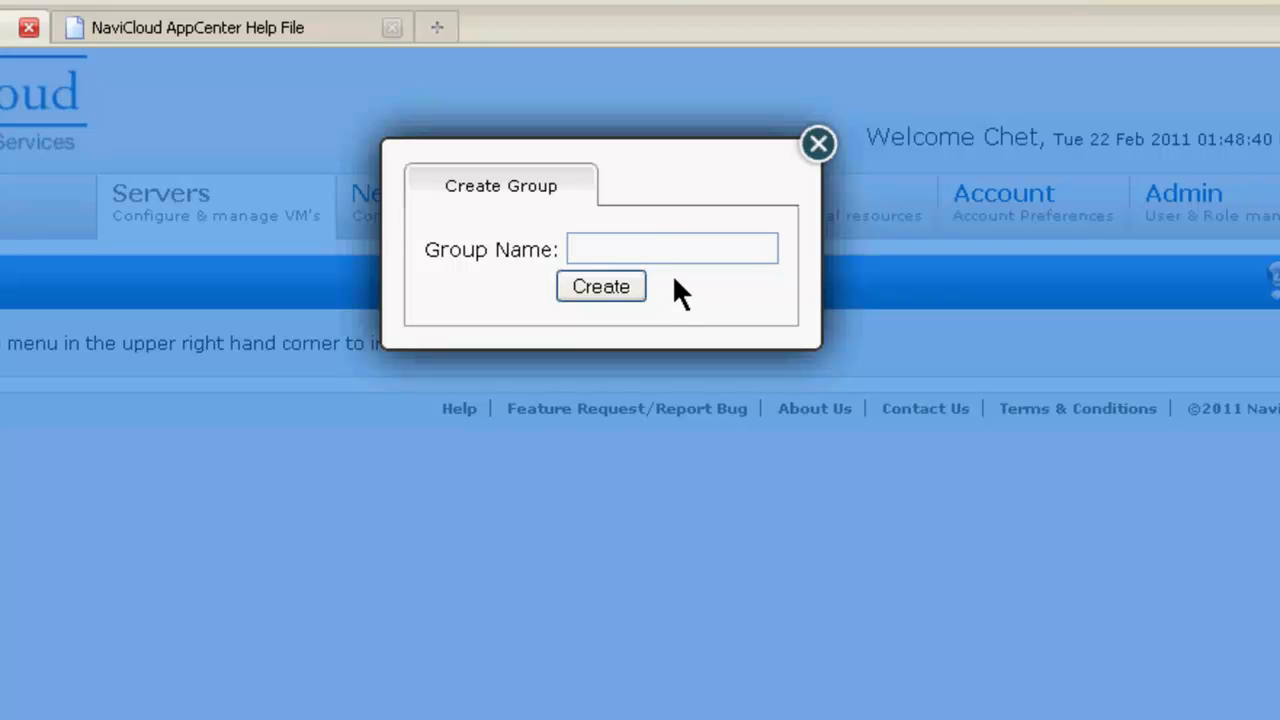
type("My")
type("CorpNe")
type("rthAm")
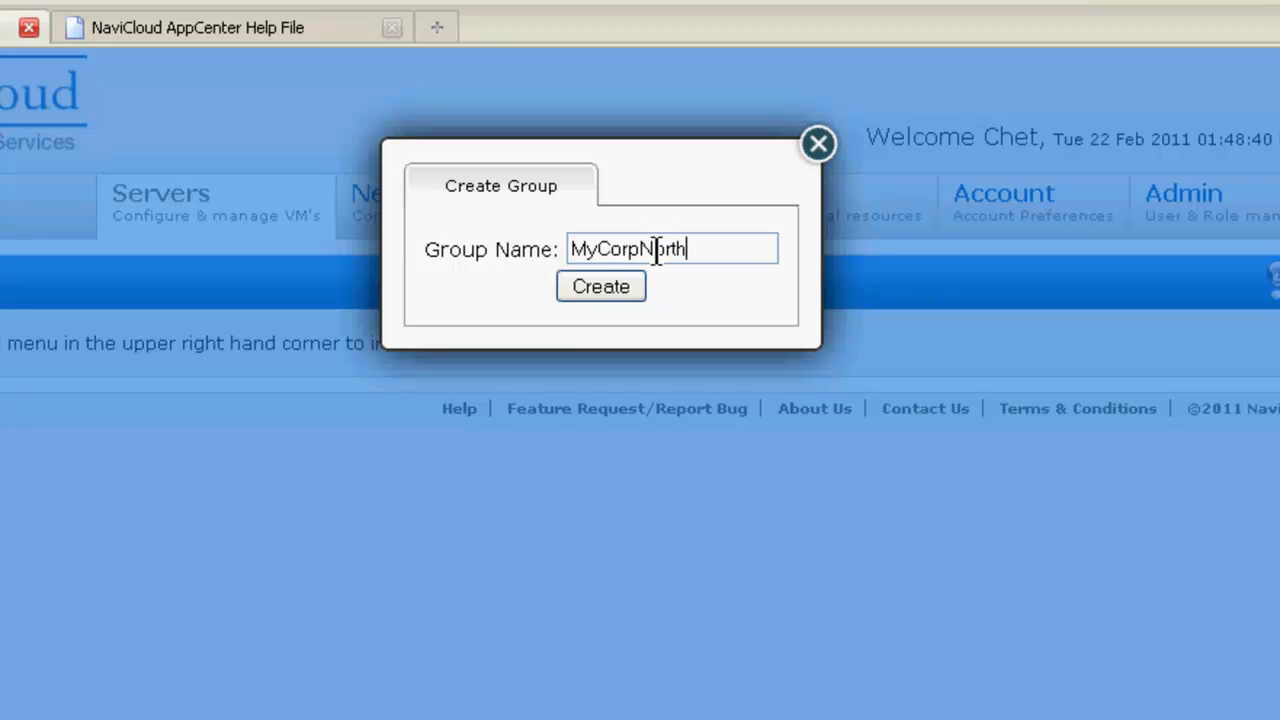
left_click(628, 294)
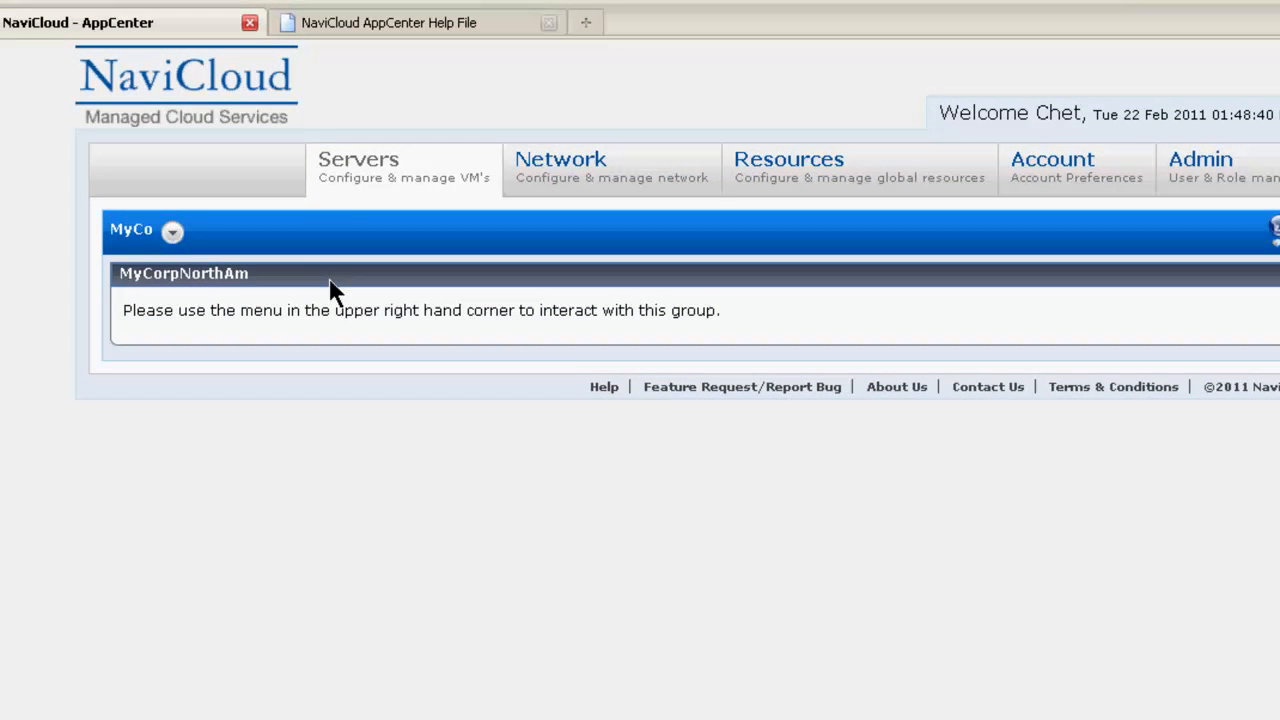
Rename the MyCorpNorthAm group to MyCoNorthAmer.
left_click(178, 274)
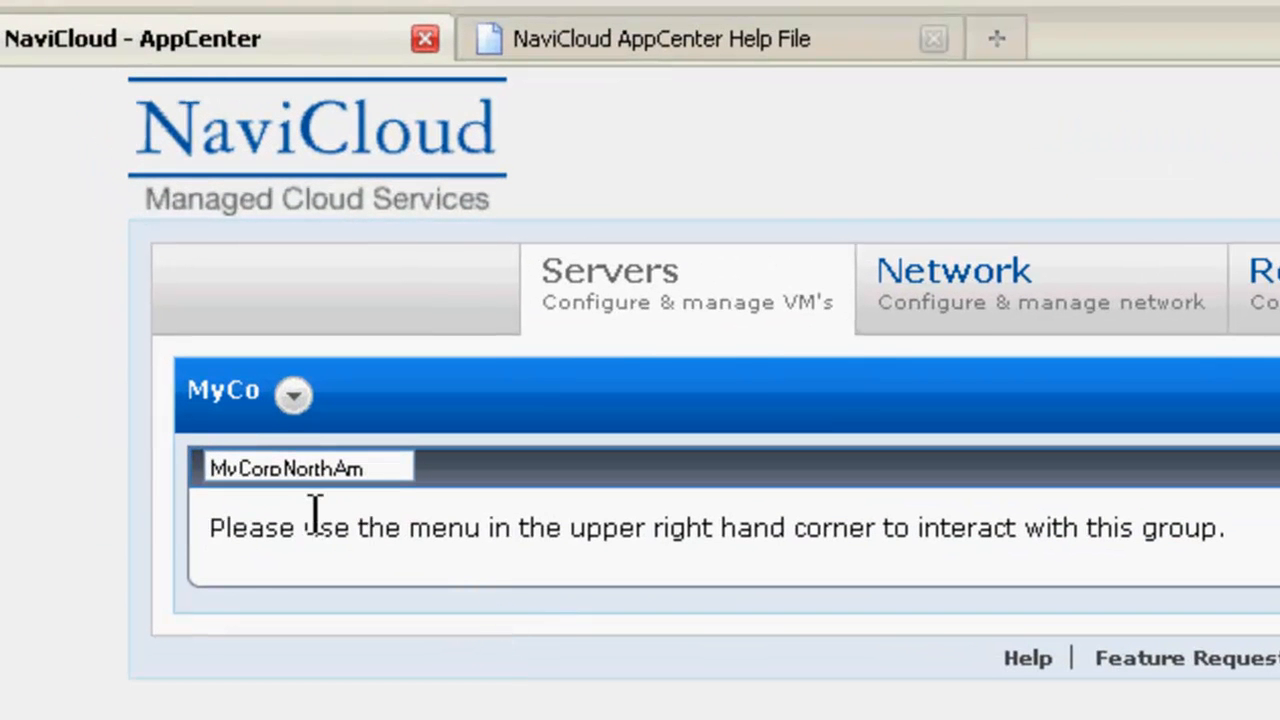
left_click(280, 468)
key("BackSpace")
key("BackSpace")
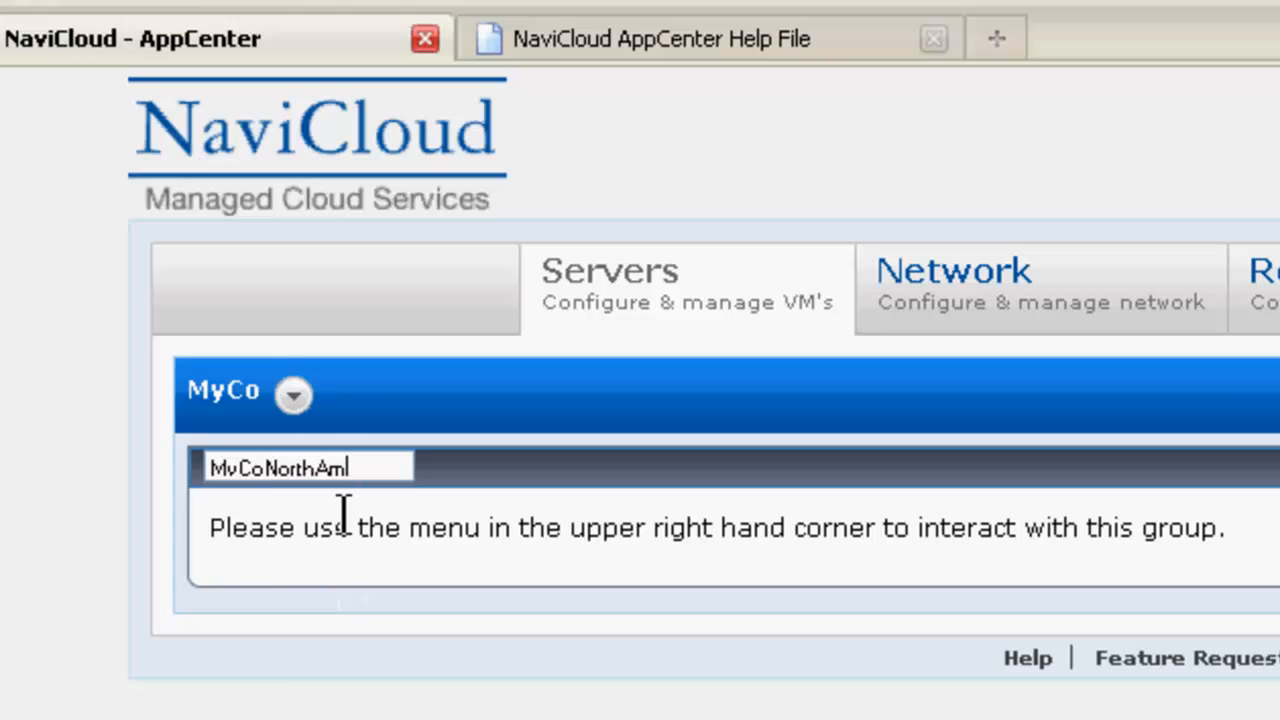
type("er")
left_click(606, 484)
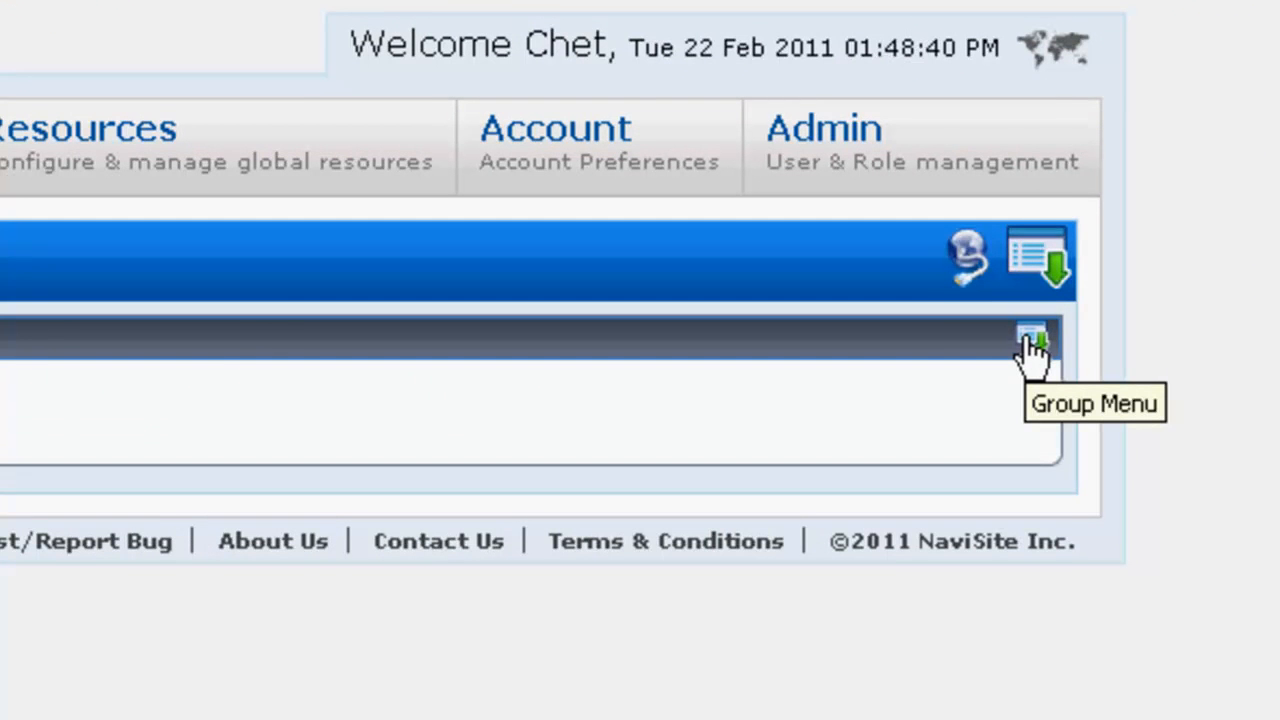
Create a subgroup named EastCoast inside the MyCoNorthAmer group.
left_click(1030, 342)
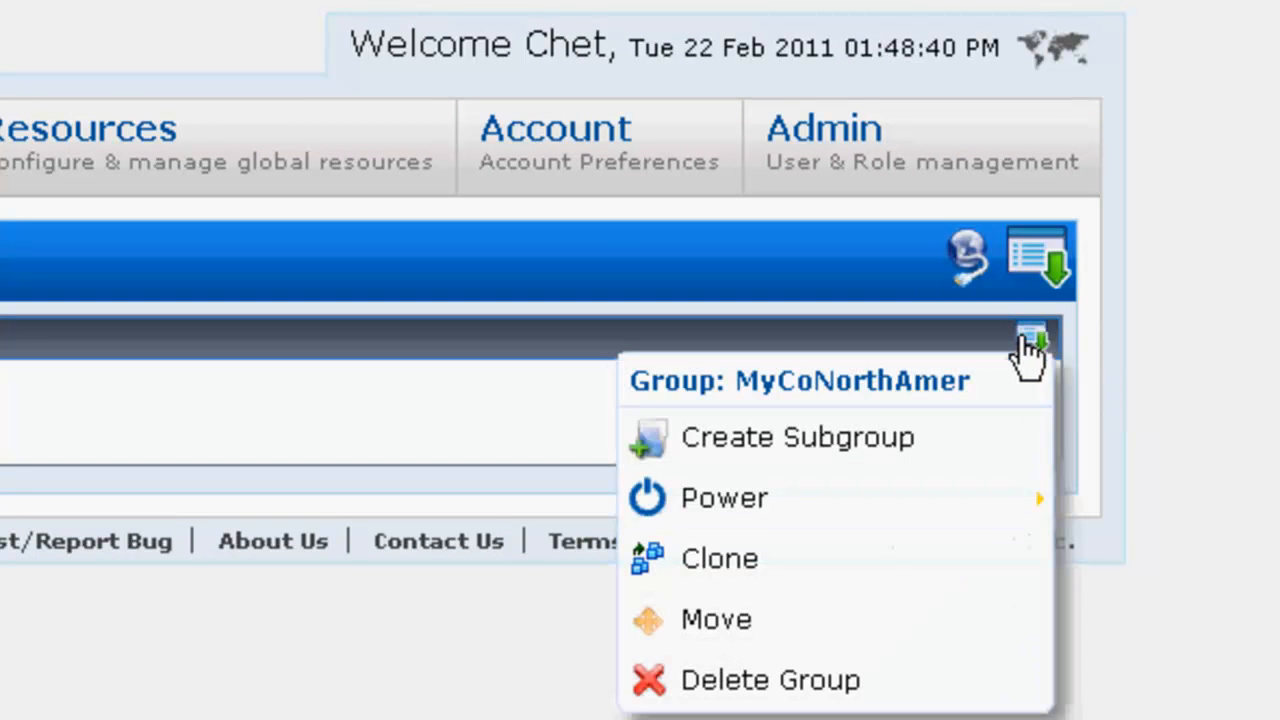
left_click(940, 462)
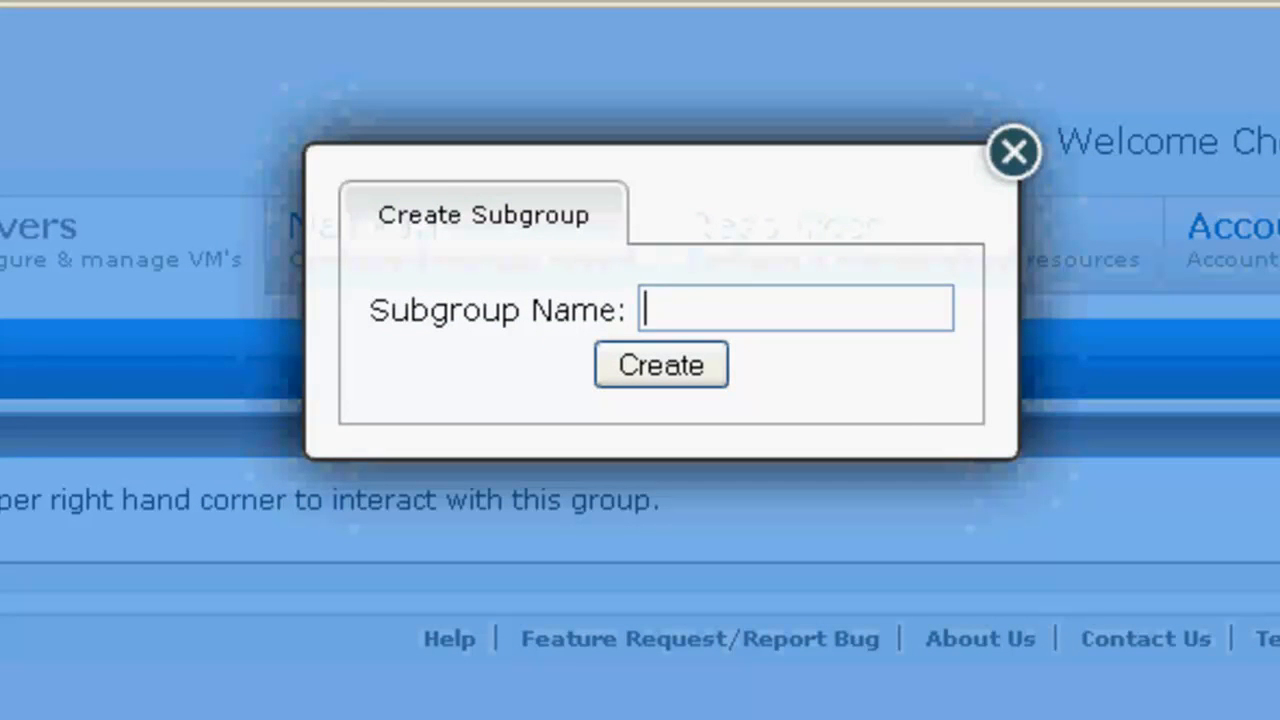
type("East")
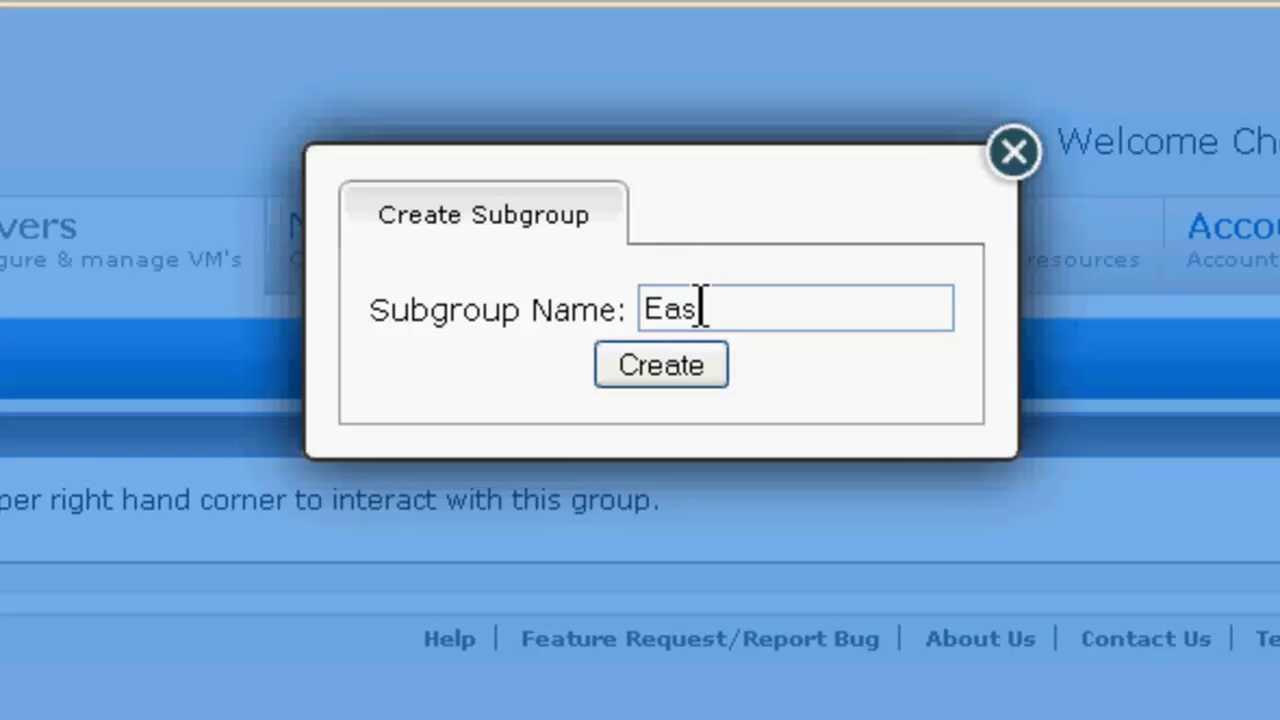
type("Coast")
left_click(718, 374)
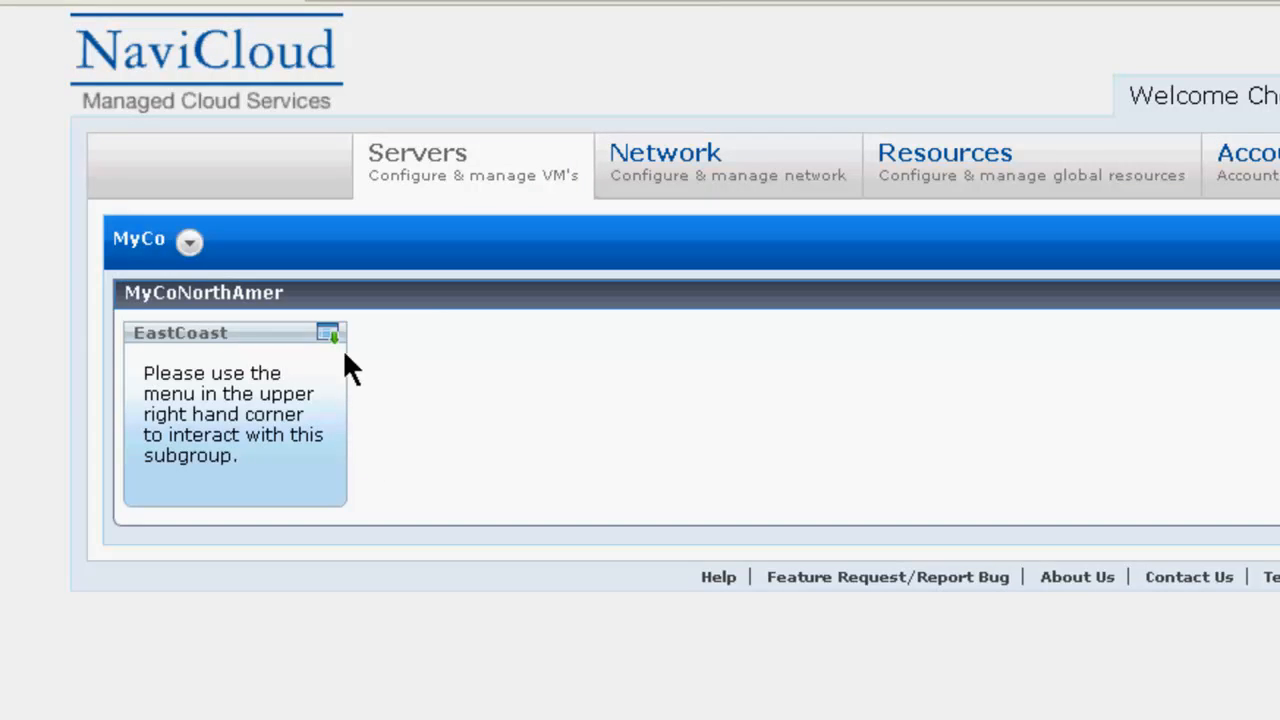
Rename the EastCoast subgroup to East.
left_click(226, 333)
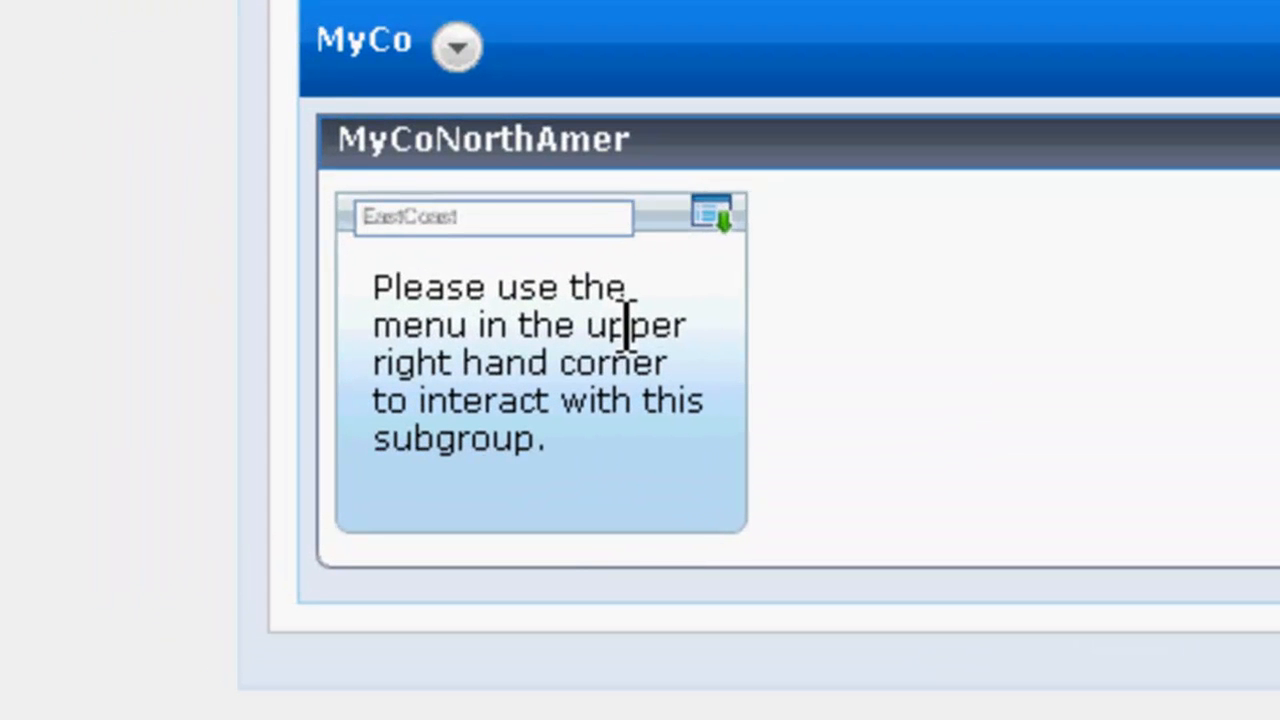
key("BackSpace")
key("BackSpace")
key("BackSpace")
key("BackSpace")
key("BackSpace")
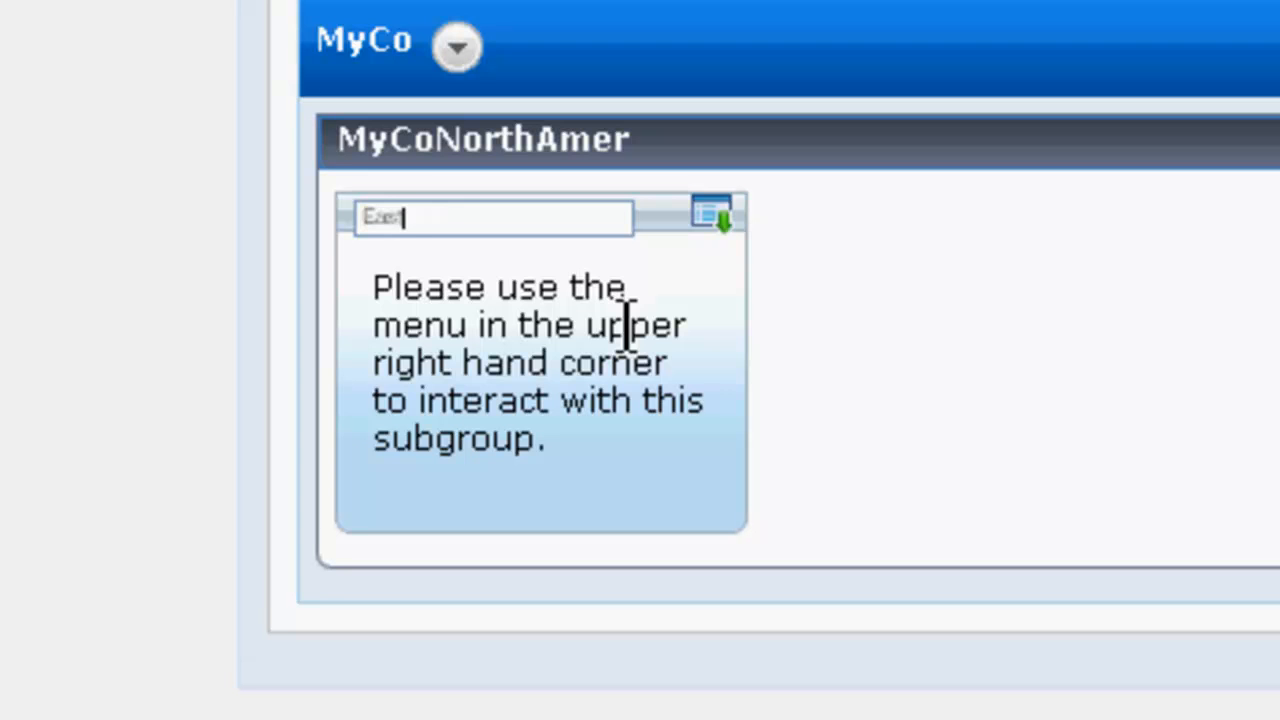
key("Return")
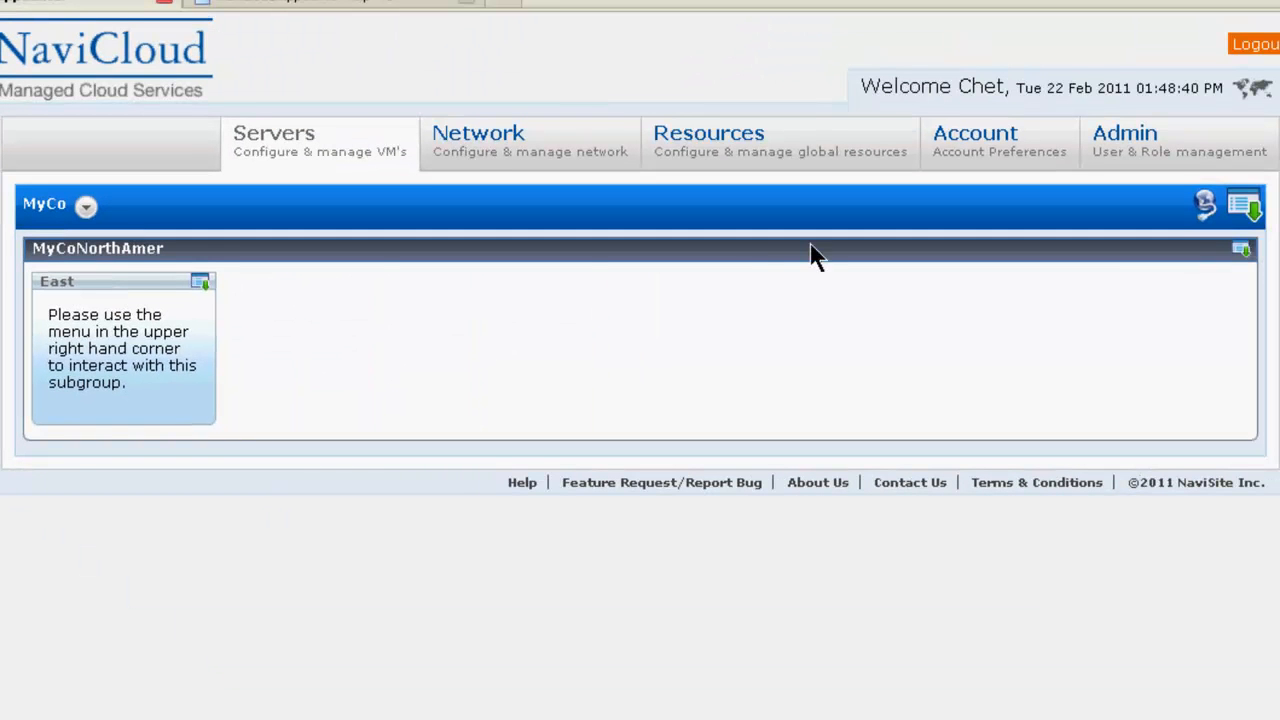
Start creating a virtual machine in the East subgroup and name it VM1.
left_click(200, 287)
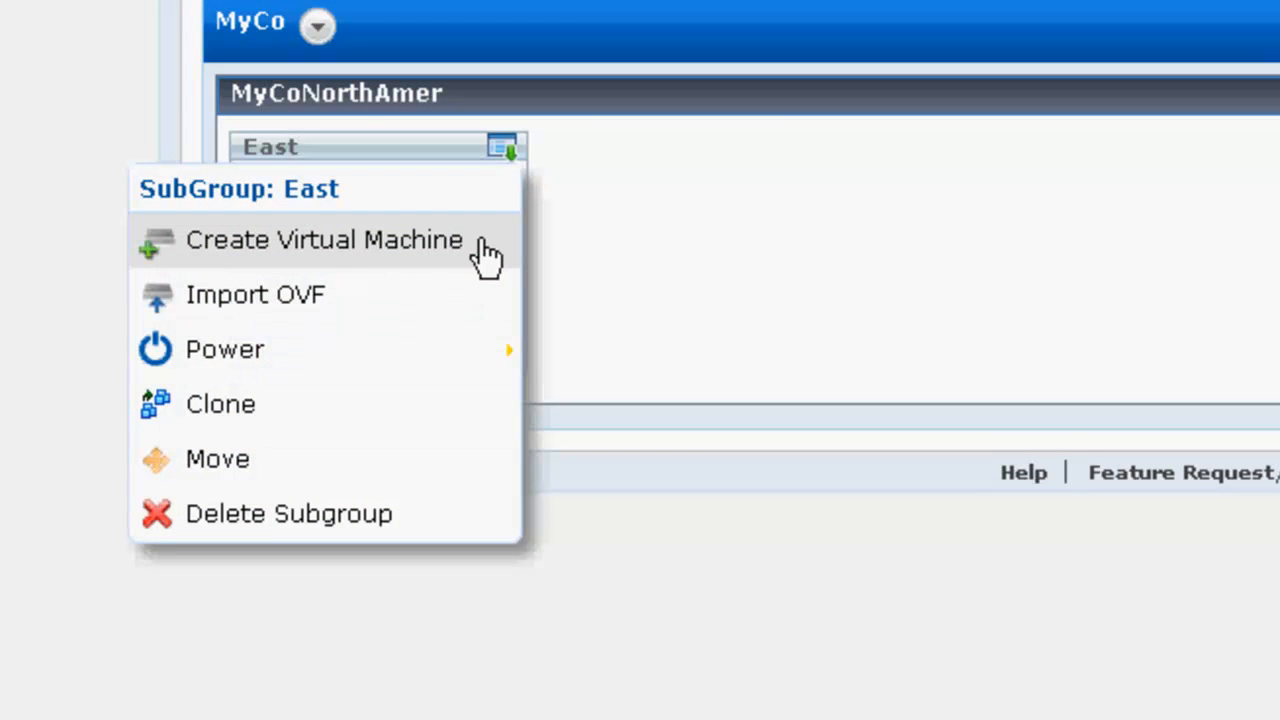
left_click(485, 250)
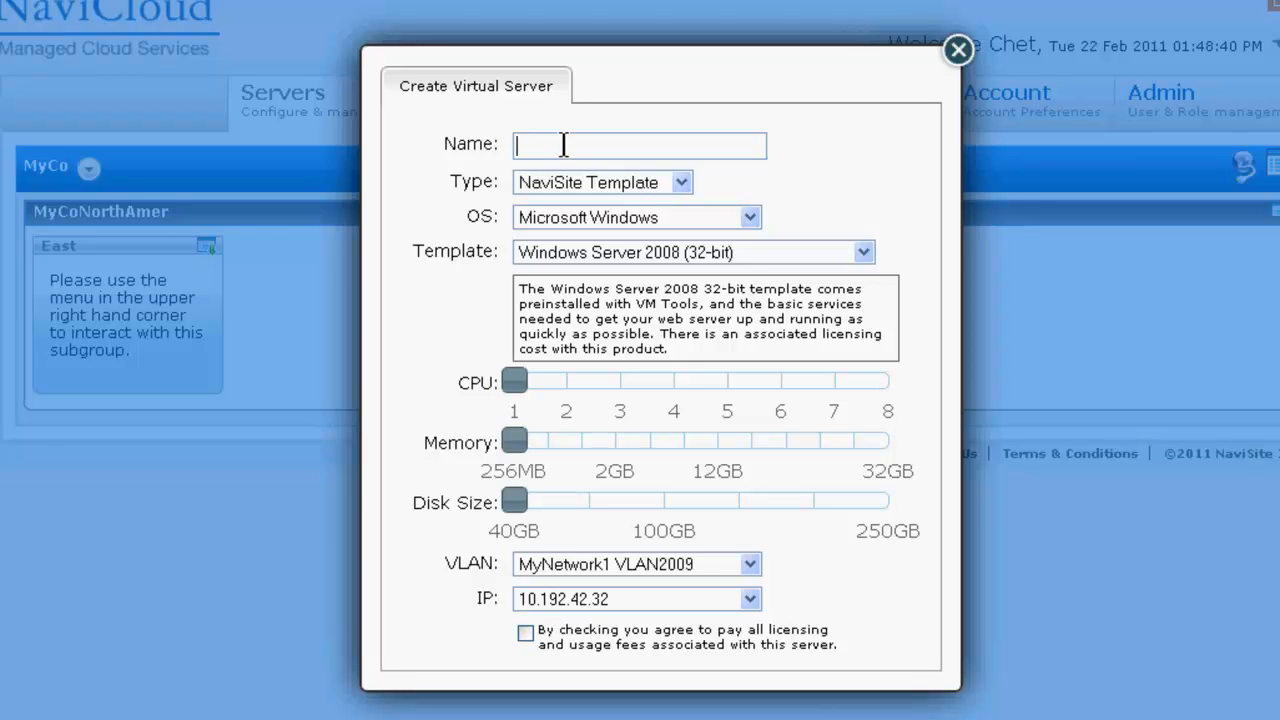
type("VM1")
Try the Customer Template type and check its template choices, then return the type to NaviSite Template.
left_click(684, 182)
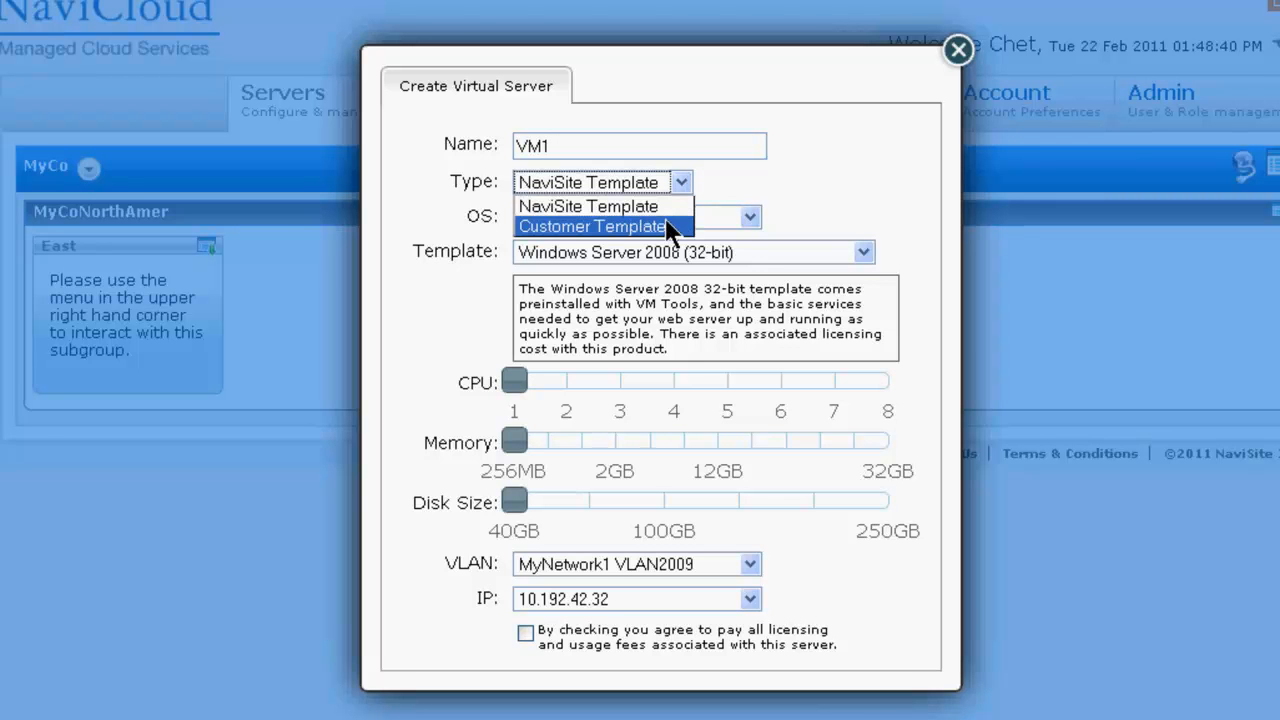
left_click(667, 224)
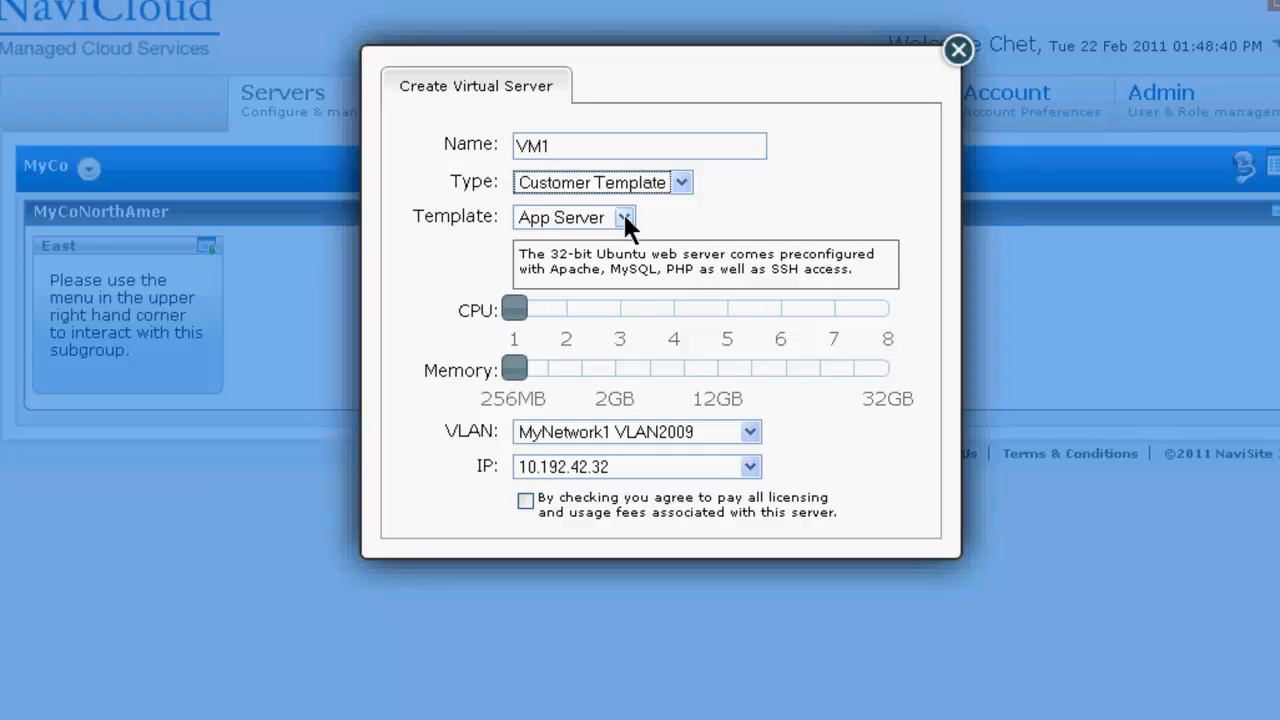
left_click(624, 218)
left_click(626, 223)
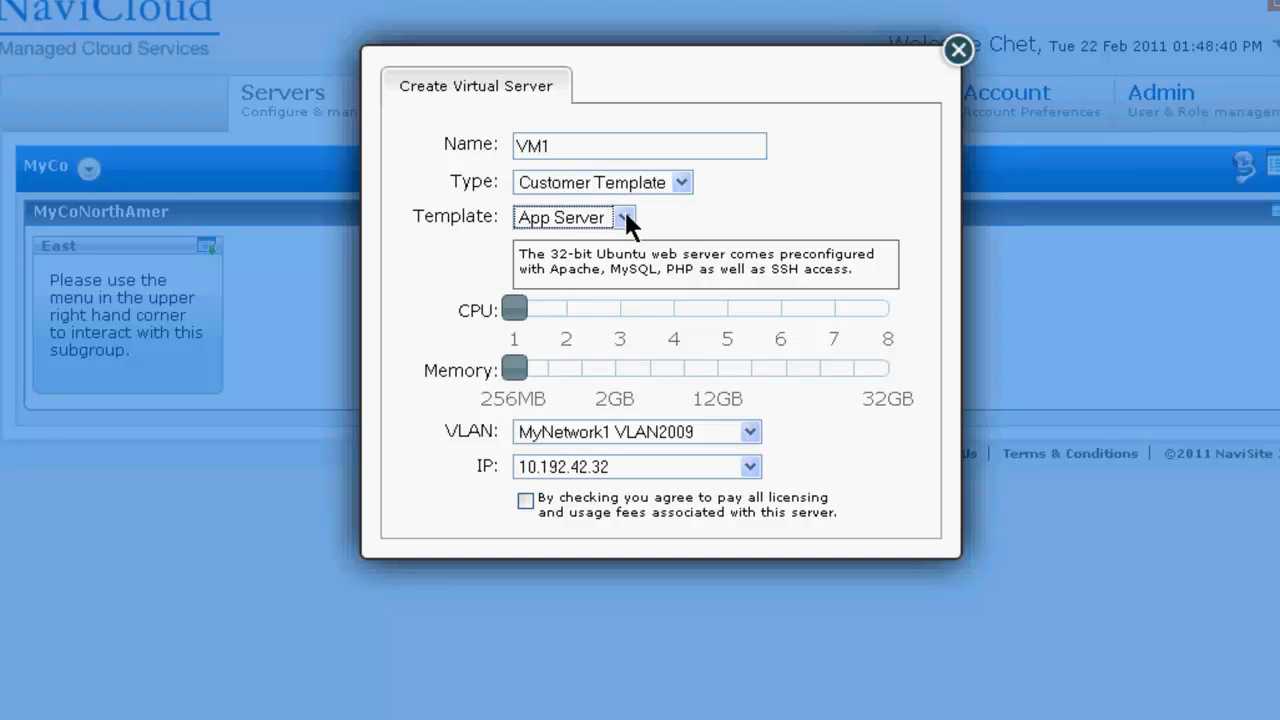
left_click(681, 182)
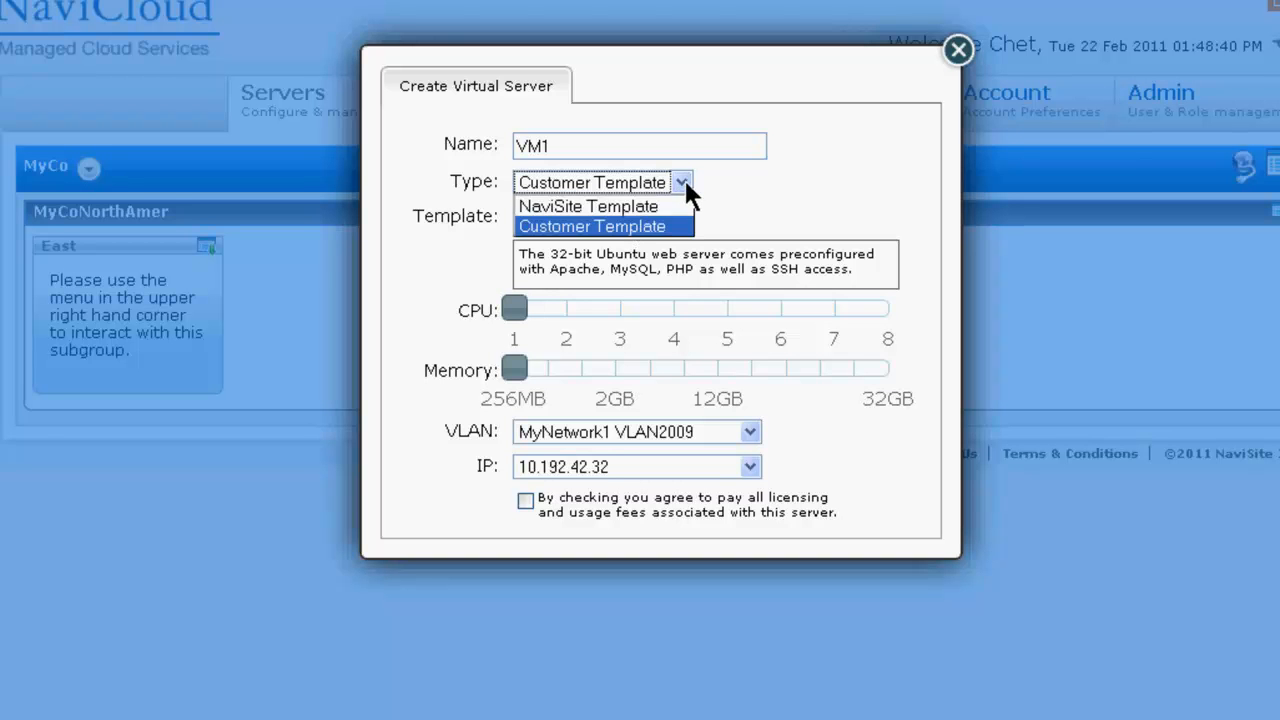
left_click(633, 208)
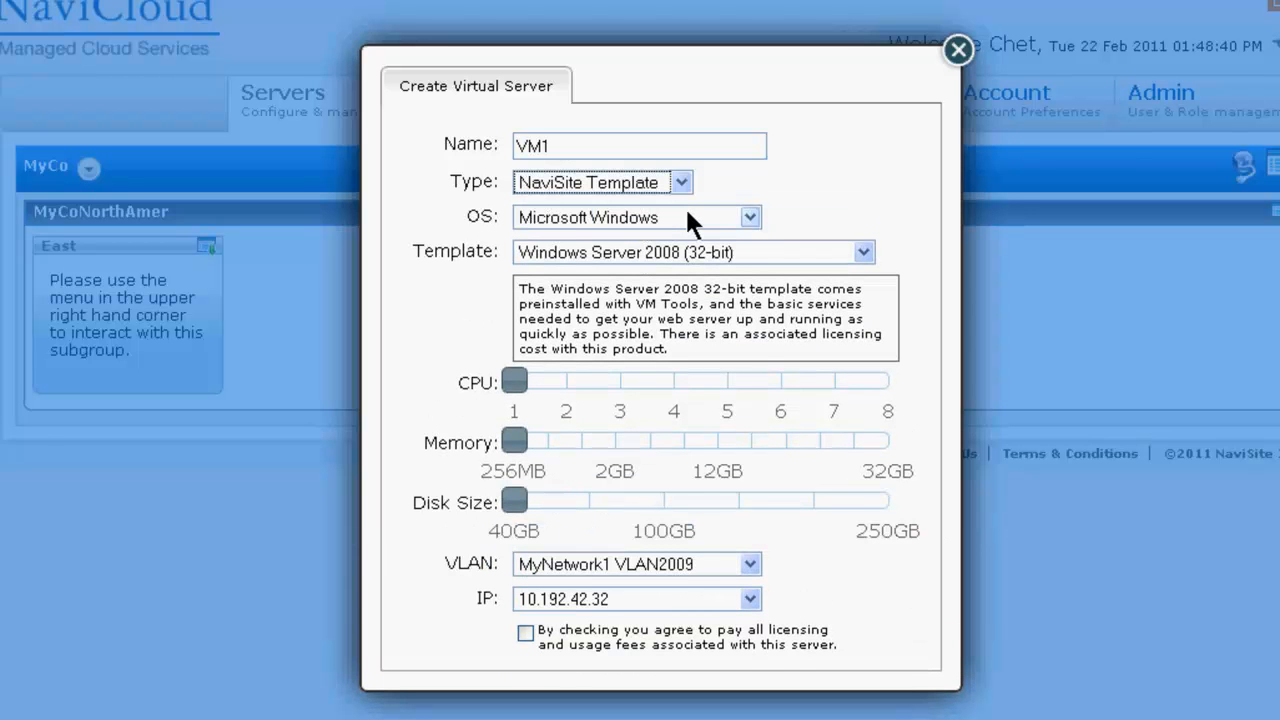
Set the virtual server's resources to 2 CPUs, 512MB of memory and a 50GB disk.
mouse_move(519, 384)
left_click_drag(518, 386, 560, 392)
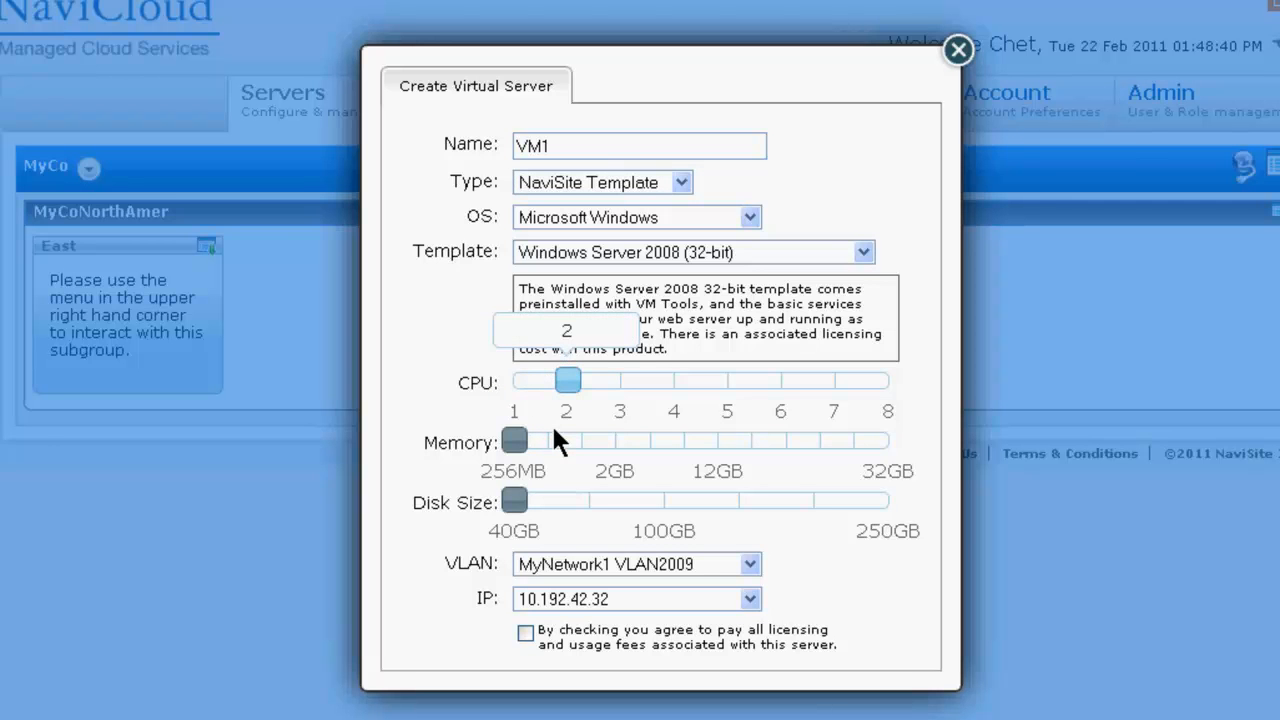
left_click_drag(516, 444, 553, 450)
mouse_move(514, 511)
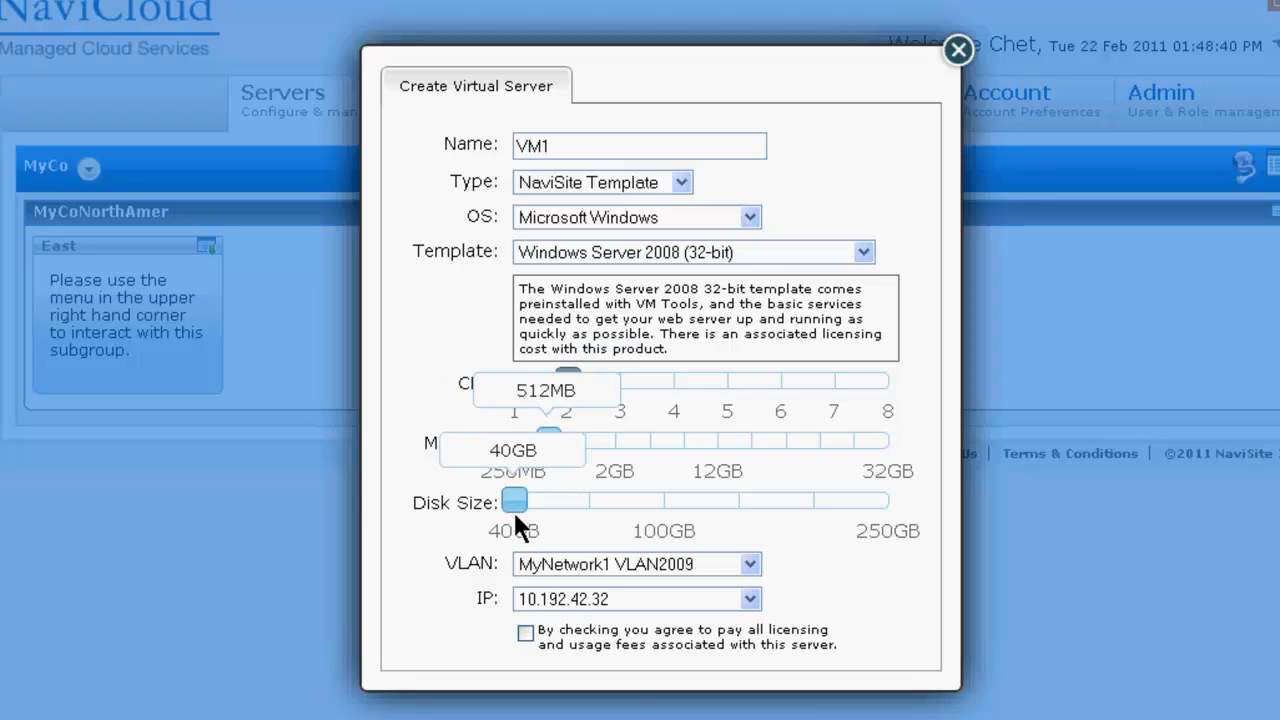
left_click_drag(512, 505, 588, 506)
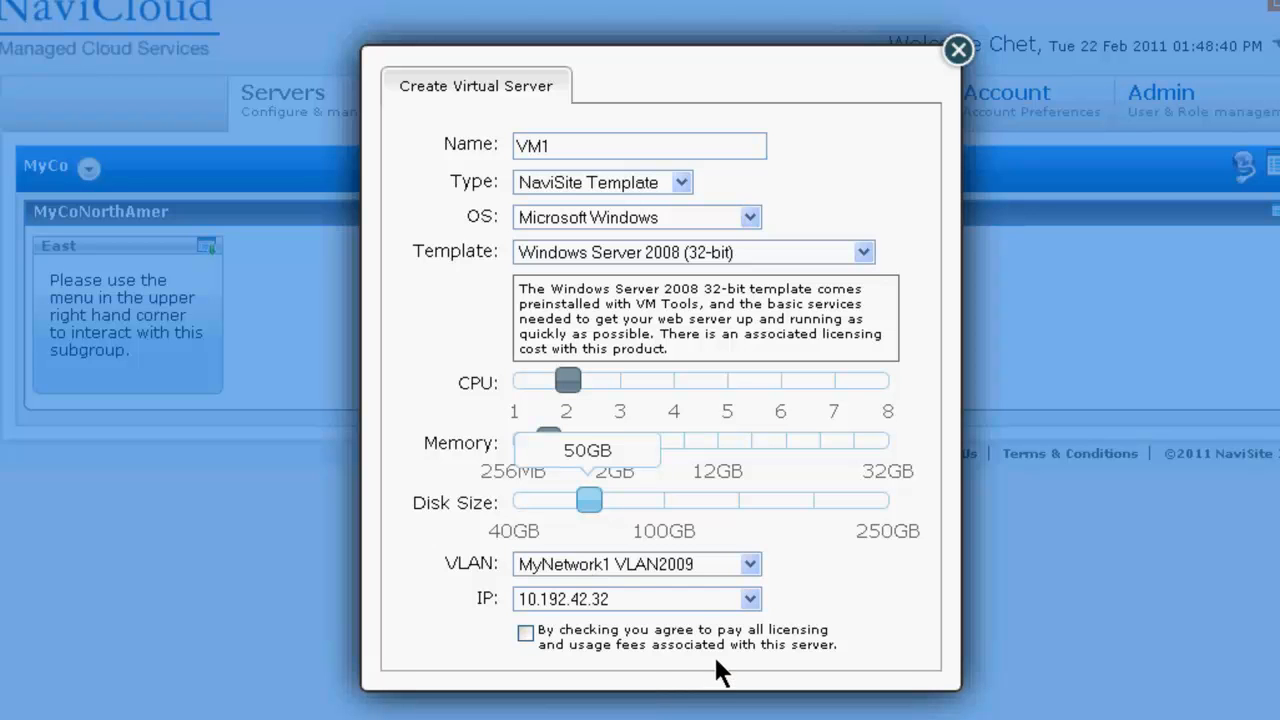
Return the virtual server's resources to 1 CPU, 256MB of memory and a 40GB disk.
left_click_drag(590, 498, 535, 490)
mouse_move(568, 385)
left_click_drag(567, 385, 514, 383)
left_click_drag(548, 438, 523, 445)
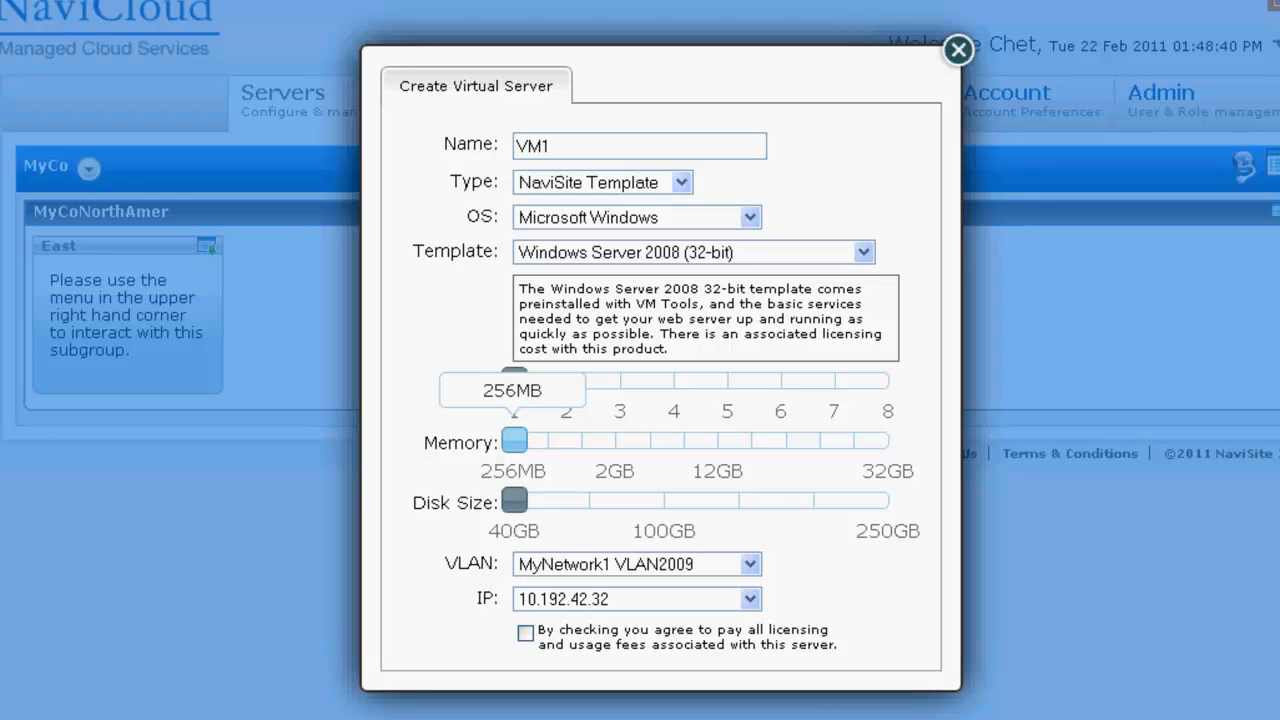
Review the VLAN and IP address choices for the virtual server, keeping MyNetwork1 VLAN2009 and 10.192.42.32.
left_click(746, 562)
left_click(740, 583)
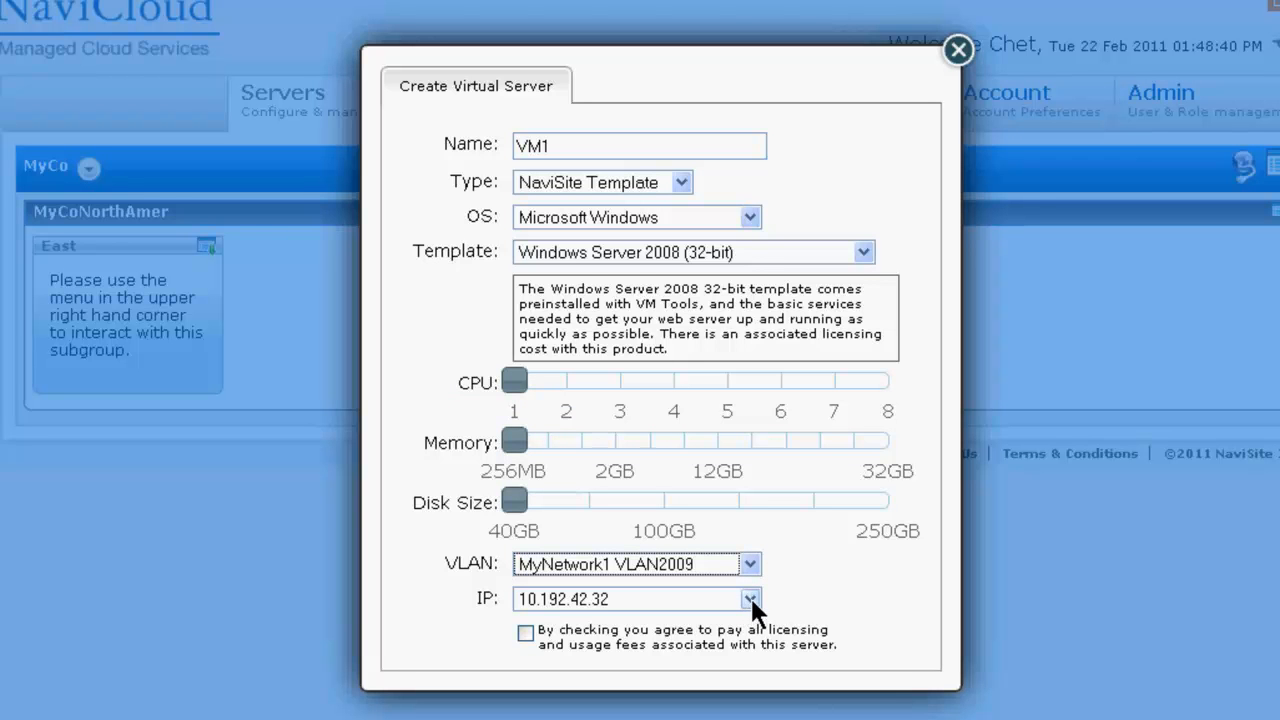
left_click(750, 598)
left_click(750, 598)
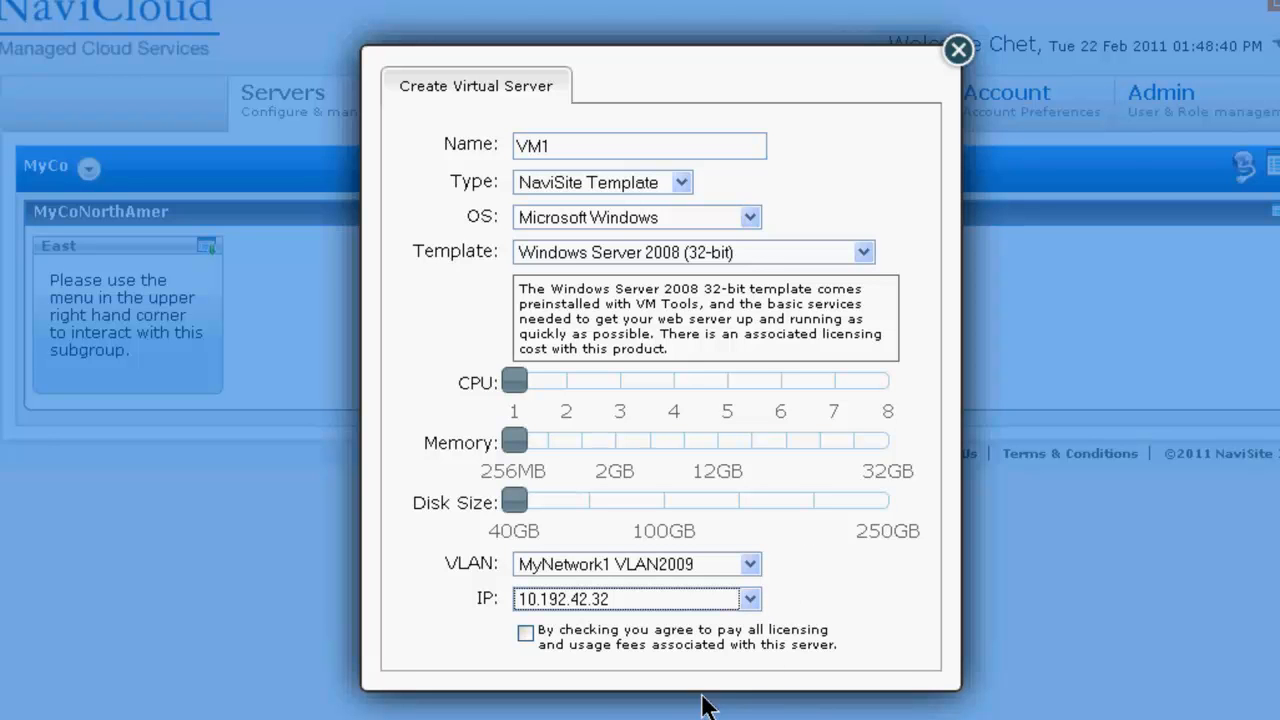
Agree to the licensing and usage fees, re-enter VM1 as the name, and create the virtual server.
left_click(526, 633)
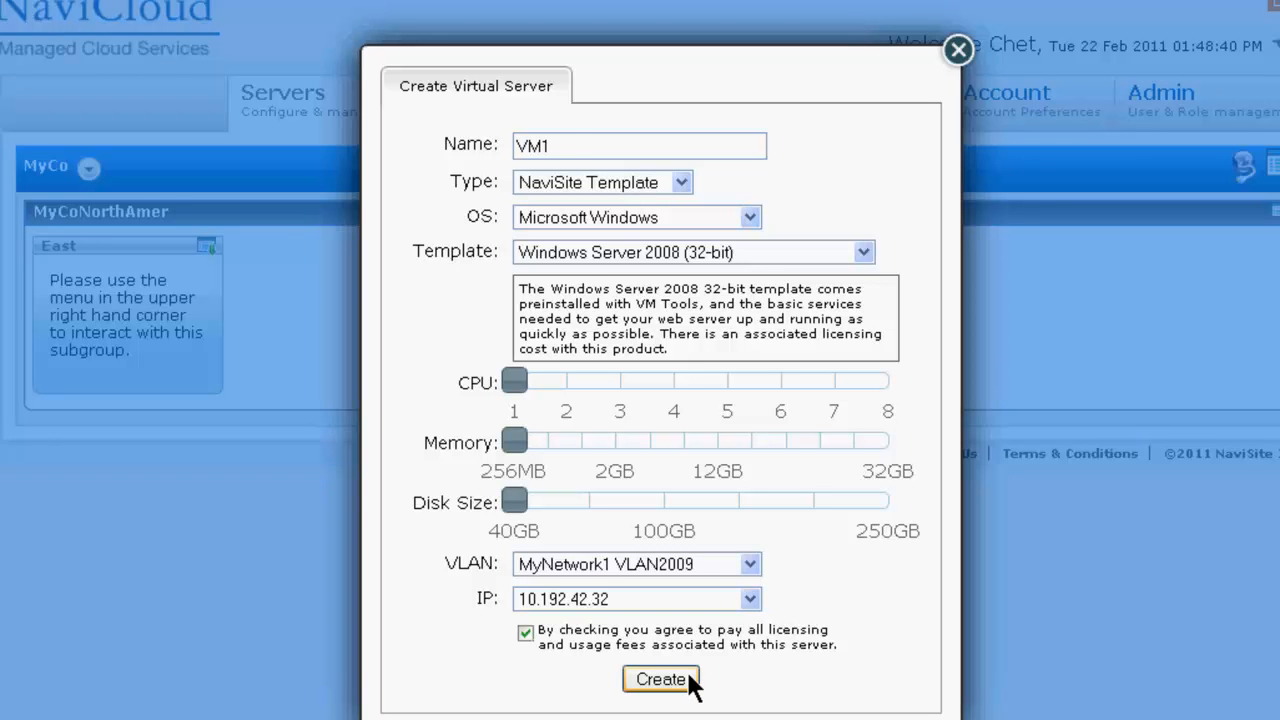
key("BackSpace")
key("BackSpace")
key("BackSpace")
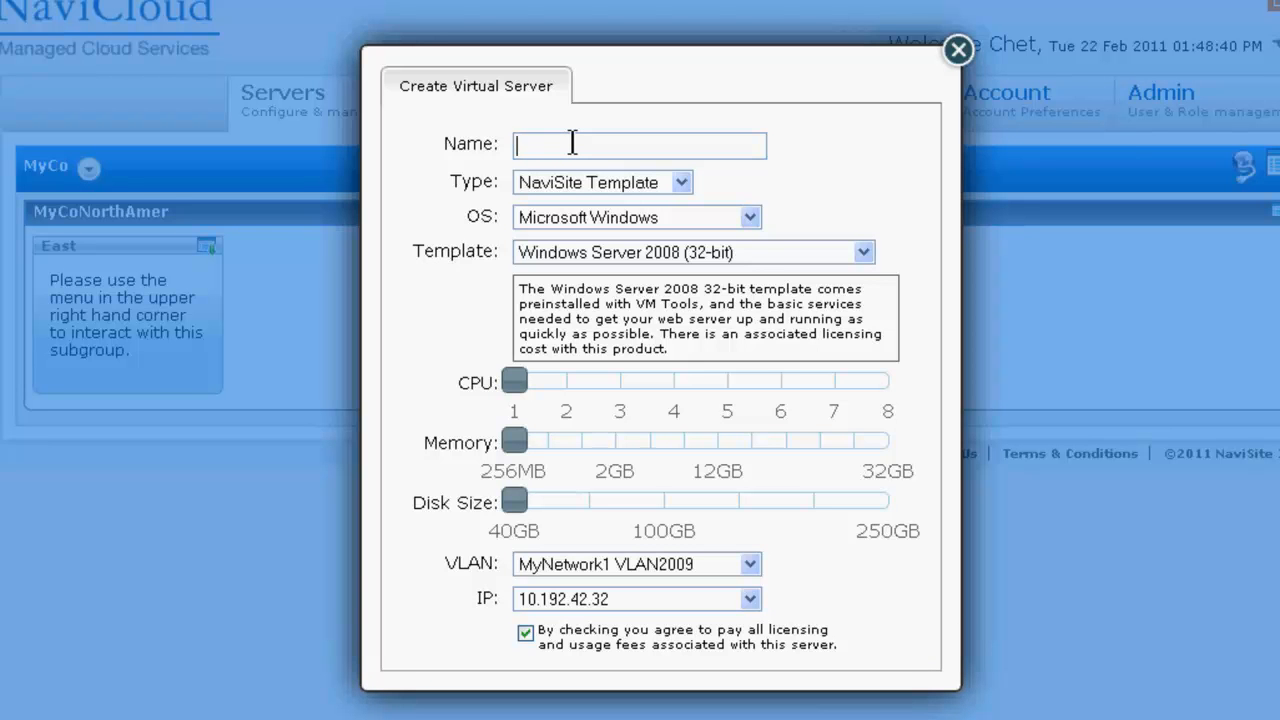
type("1")
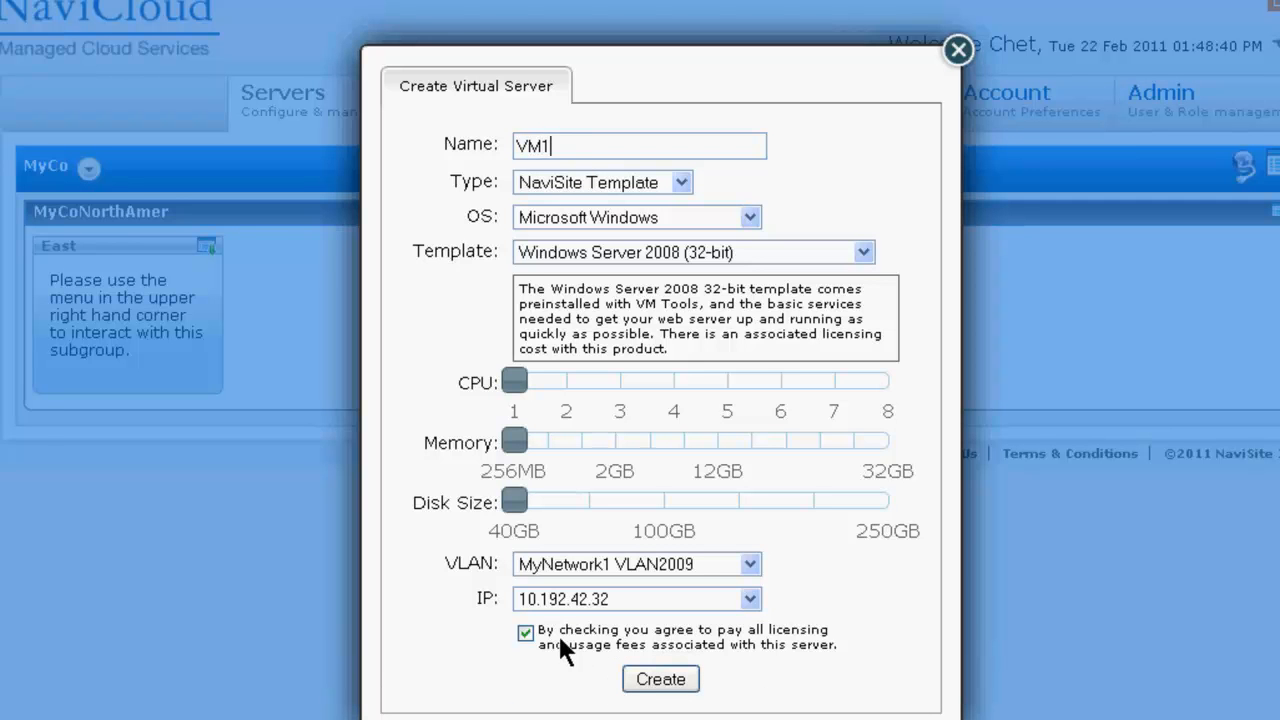
left_click(697, 683)
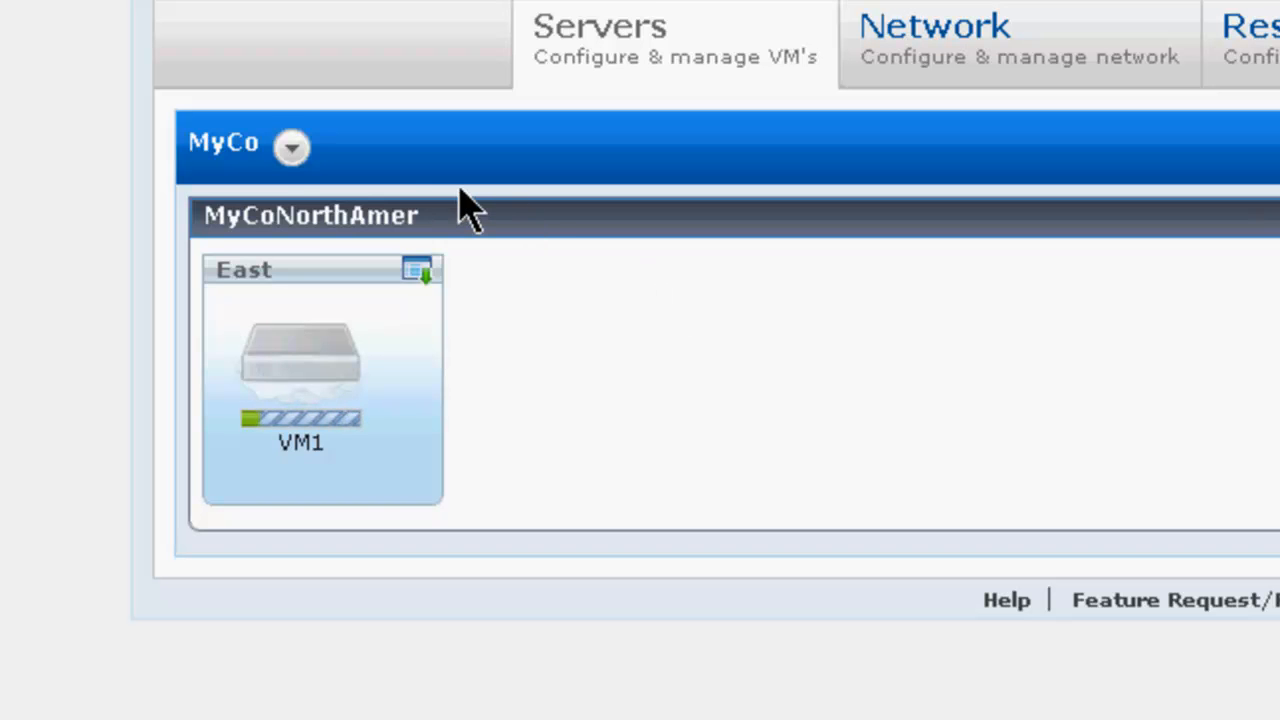
Switch to the CP Demo Cloud group and open the server details of the CPatt virtual machine in Prod.
left_click(293, 148)
left_click(357, 254)
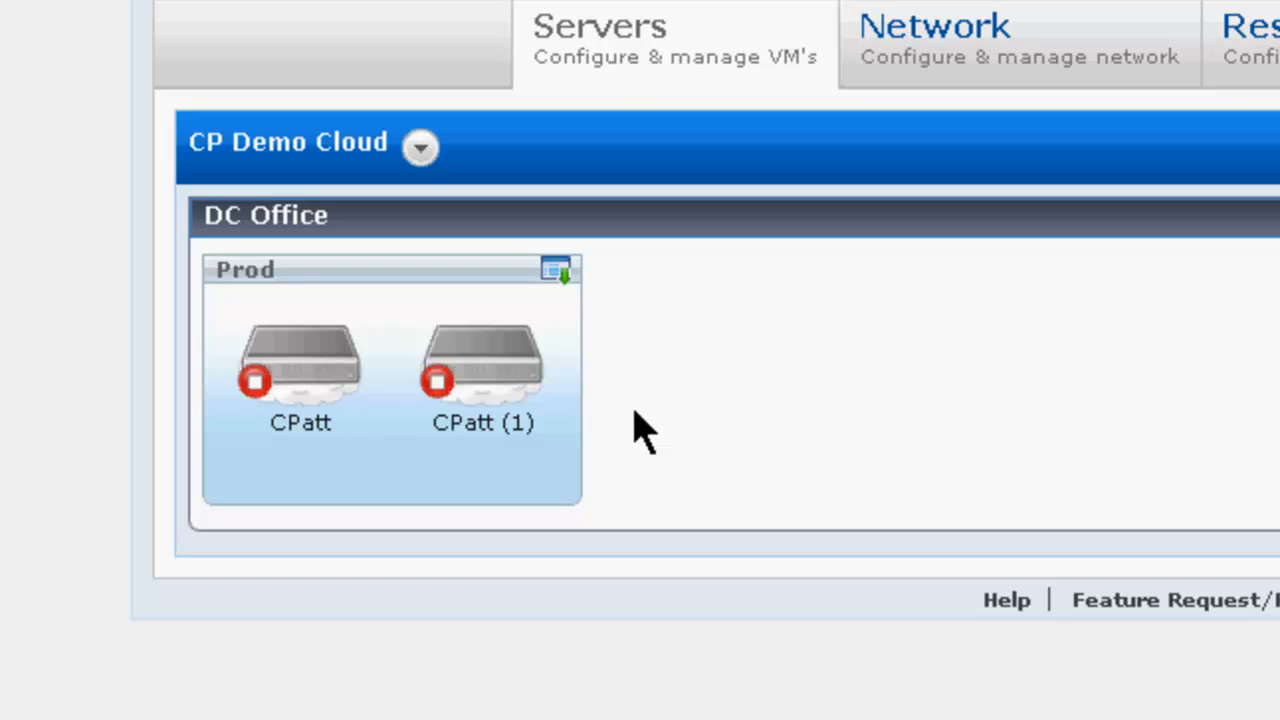
right_click(318, 380)
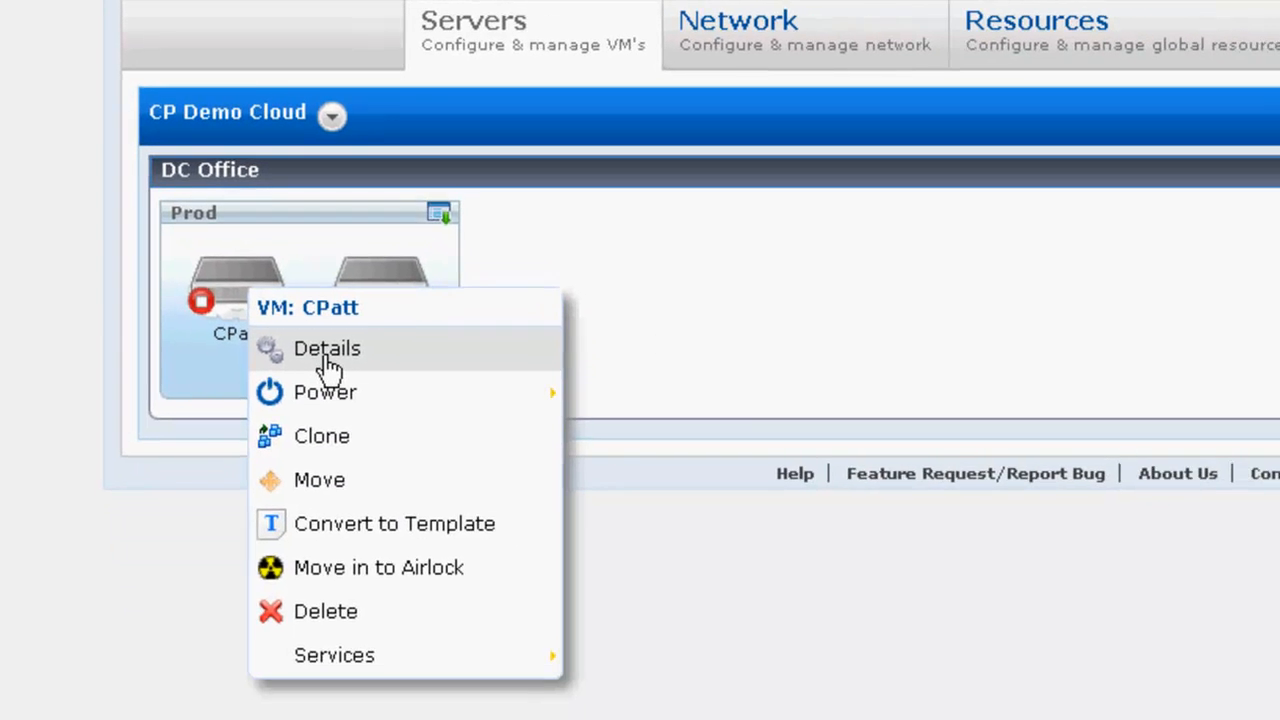
left_click(813, 395)
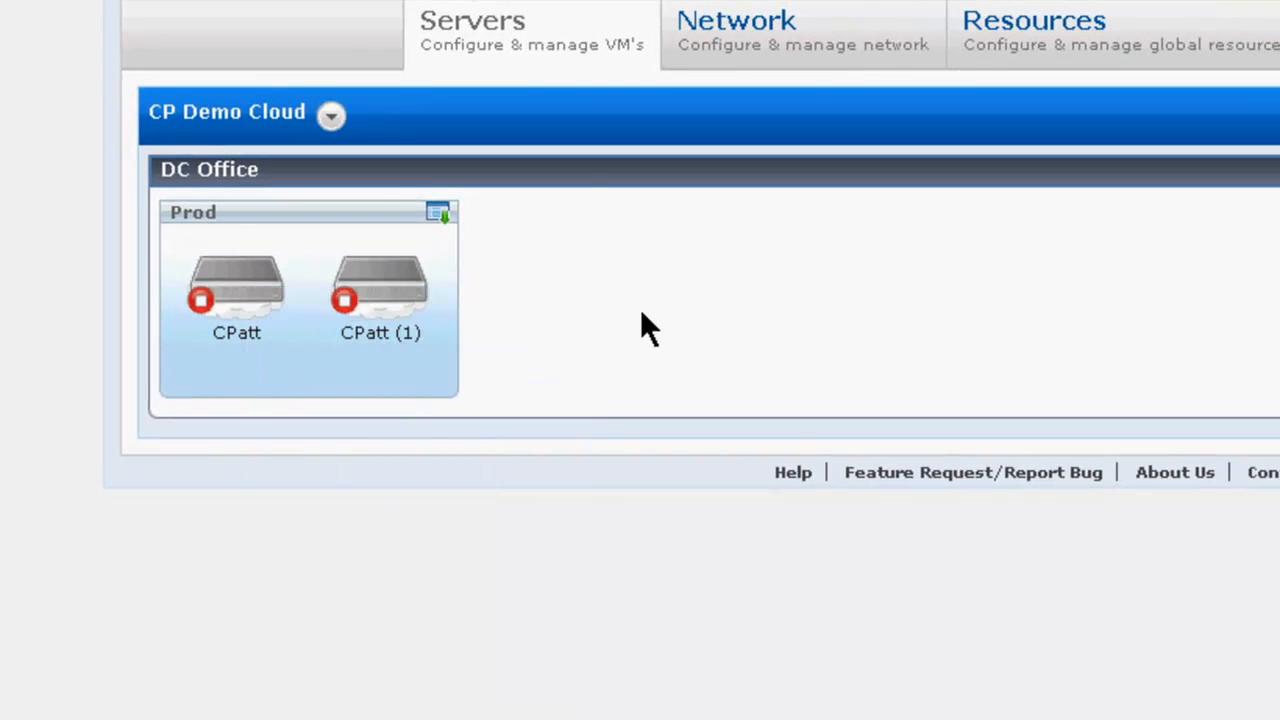
left_click(237, 335)
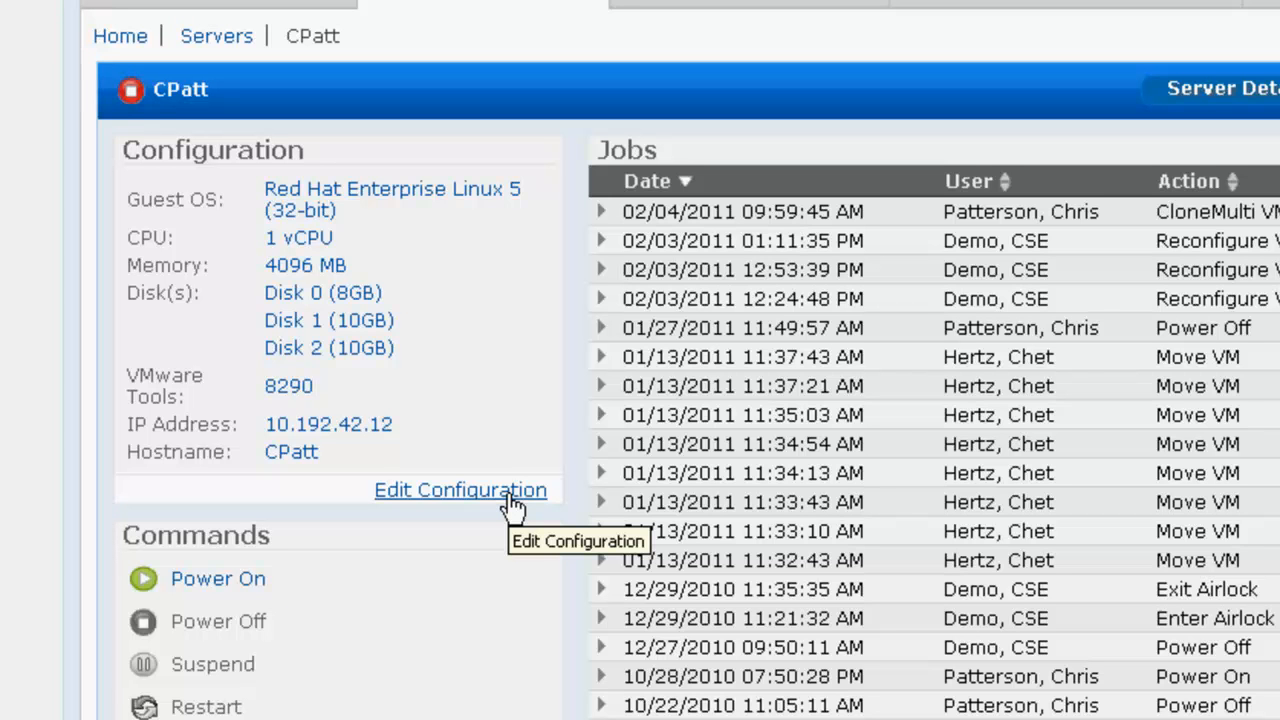
Examine the CPU count and add-disk options in CPatt's configuration editor, and close it without saving.
left_click(508, 494)
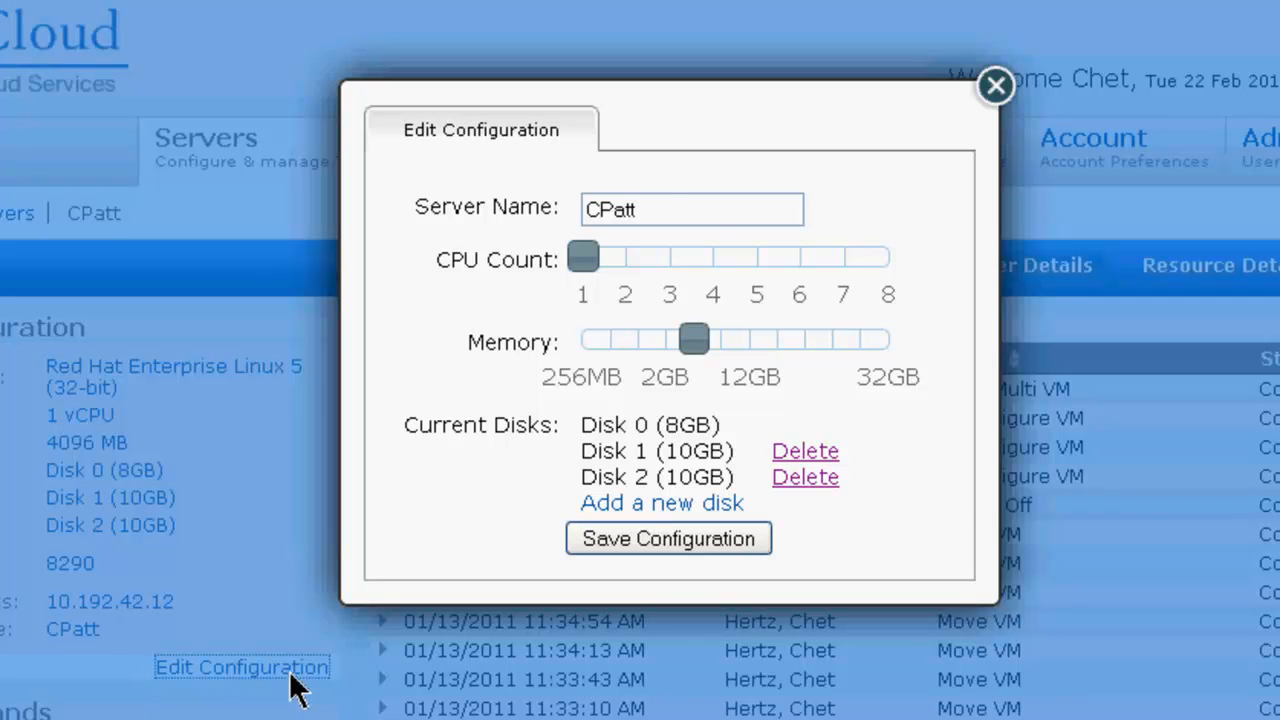
left_click(580, 257)
mouse_move(588, 263)
left_mouse_down()
mouse_move(605, 257)
mouse_move(590, 259)
left_mouse_up()
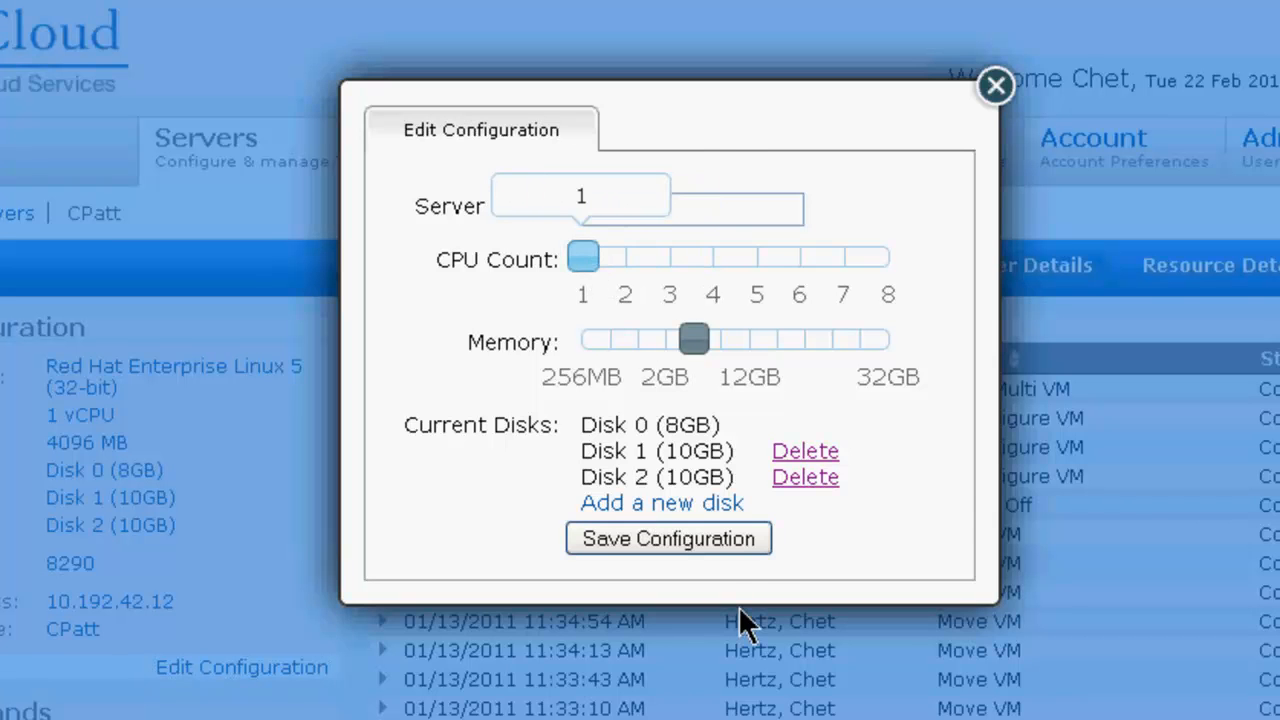
left_click(700, 506)
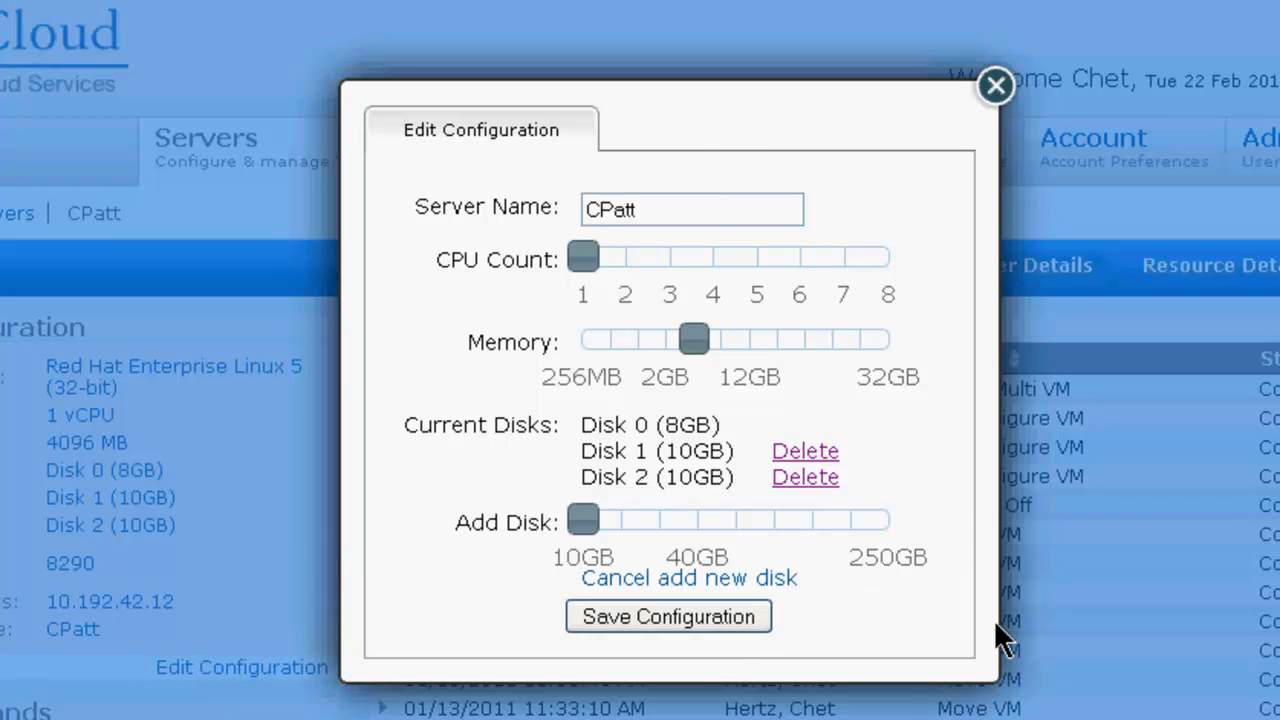
left_click(995, 87)
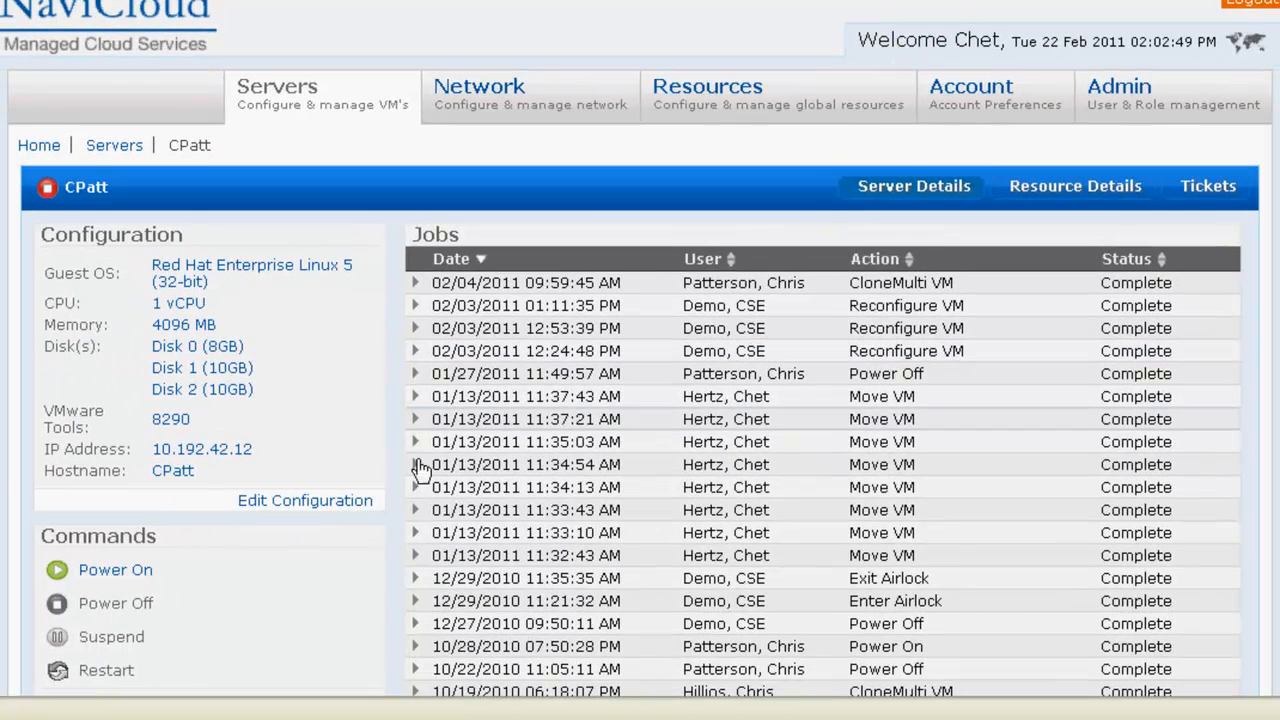
Expand several entries in CPatt's job history, including CloneMulti VM, Reconfigure VM and Move VM, to examine their progress logs.
scroll(1237, 423, "down", 2)
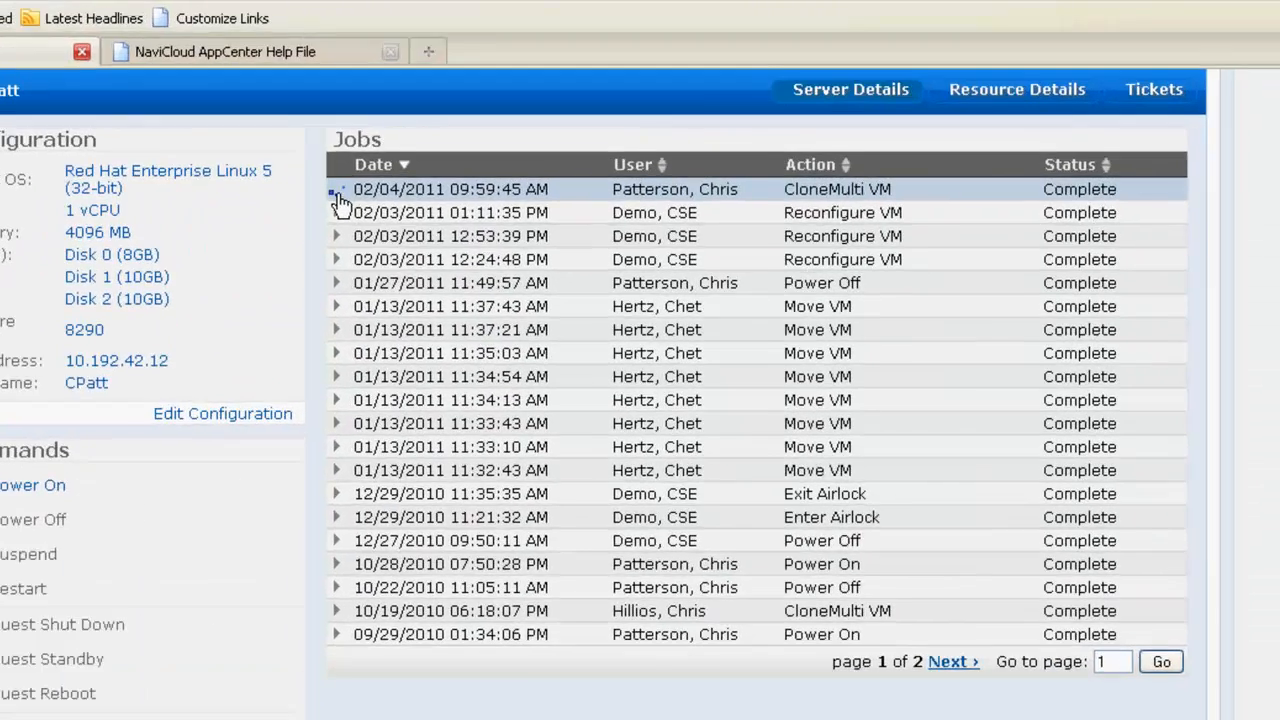
left_click(448, 168)
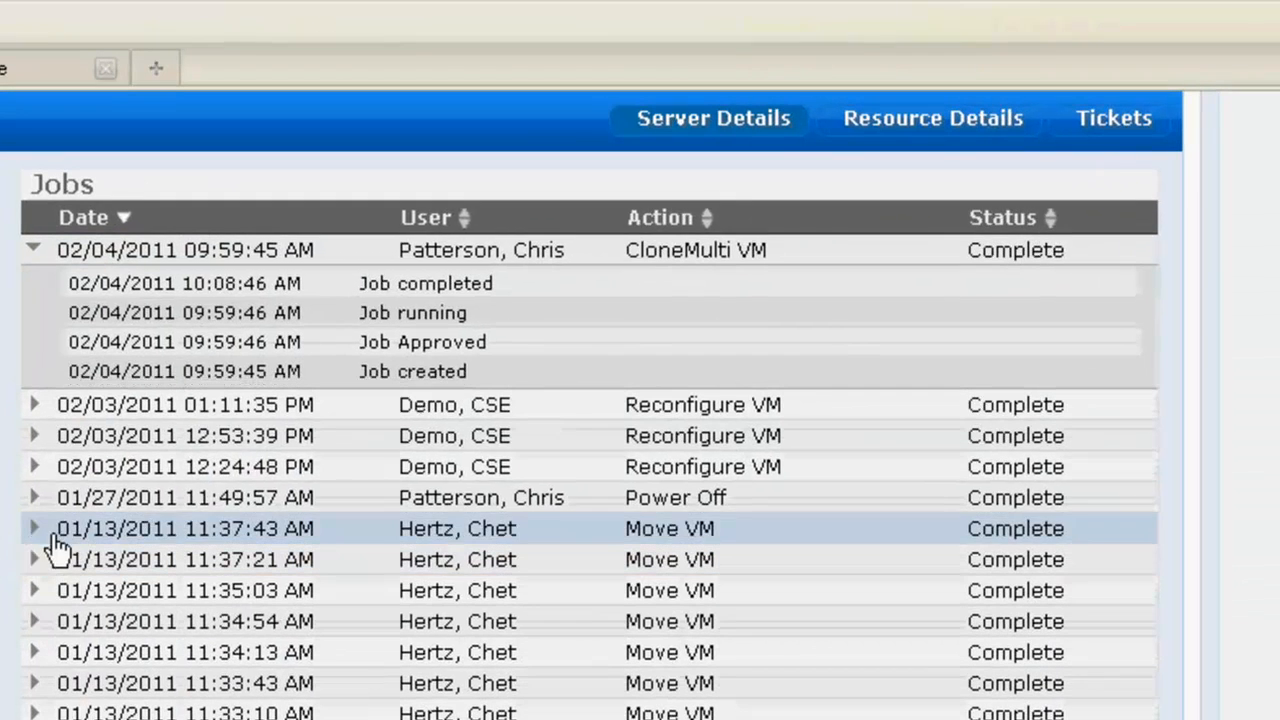
left_click(35, 468)
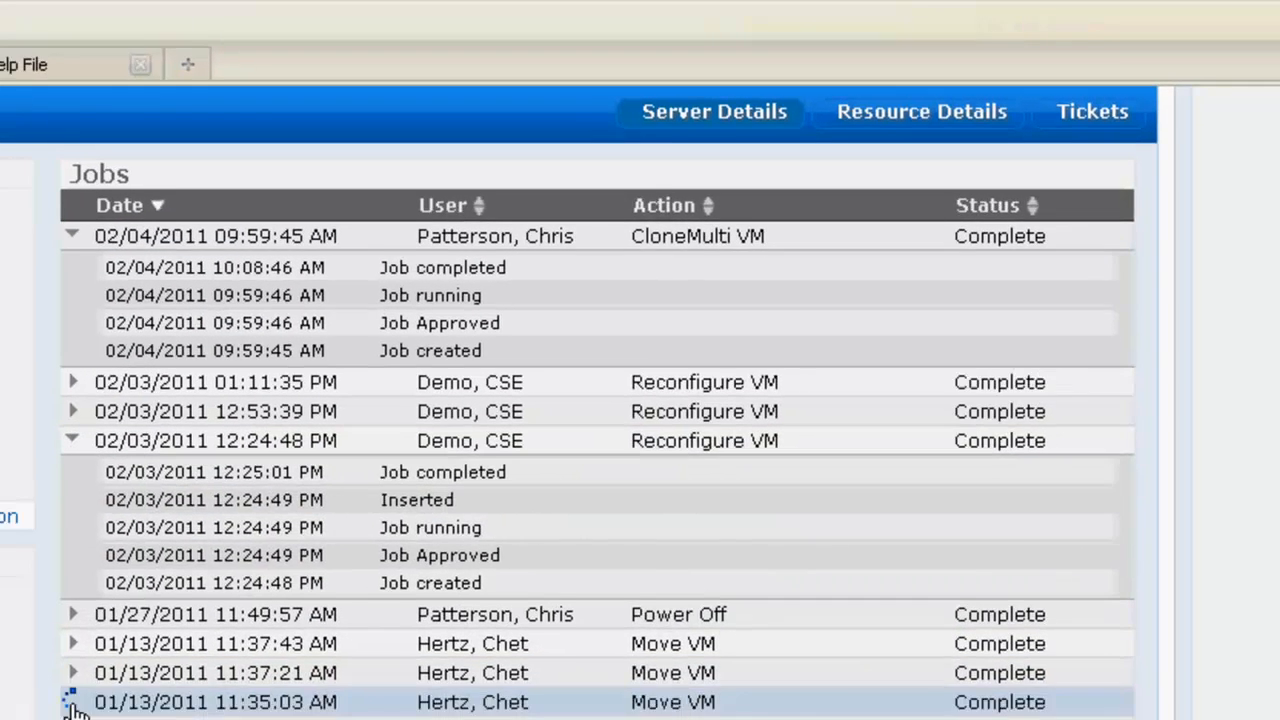
left_click(208, 557)
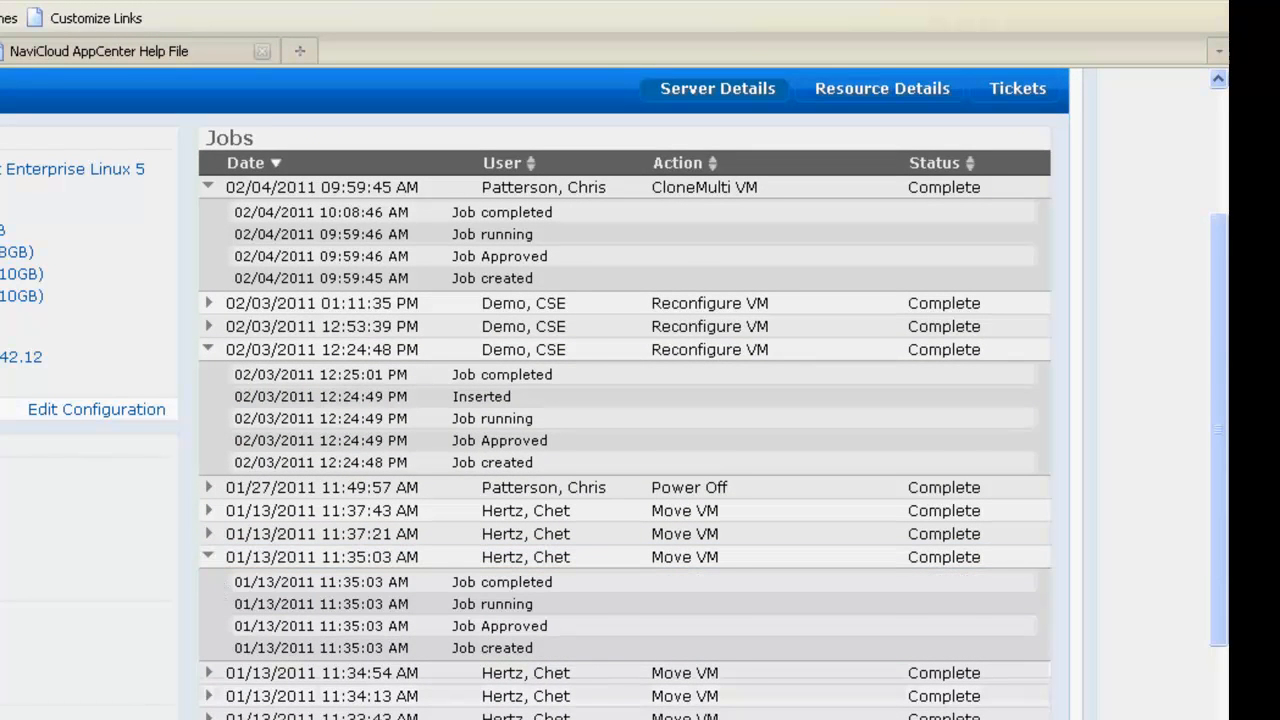
scroll(290, 700, "down", 4)
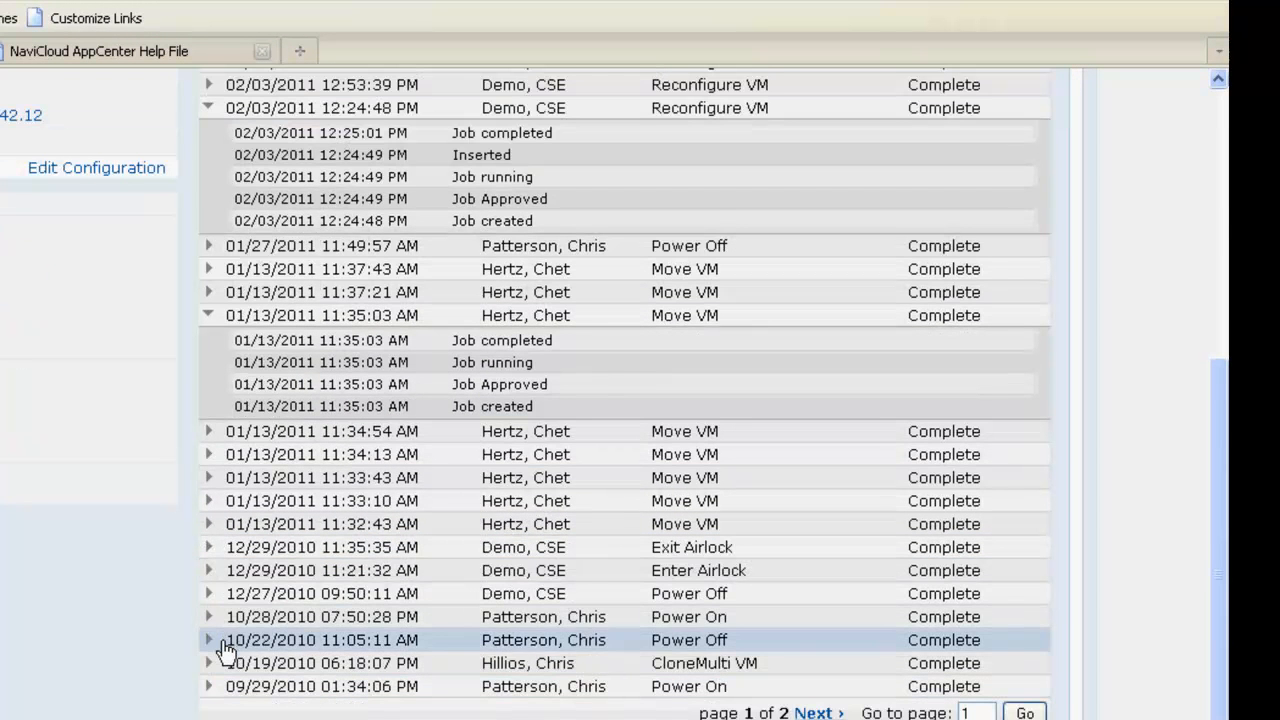
left_click(209, 664)
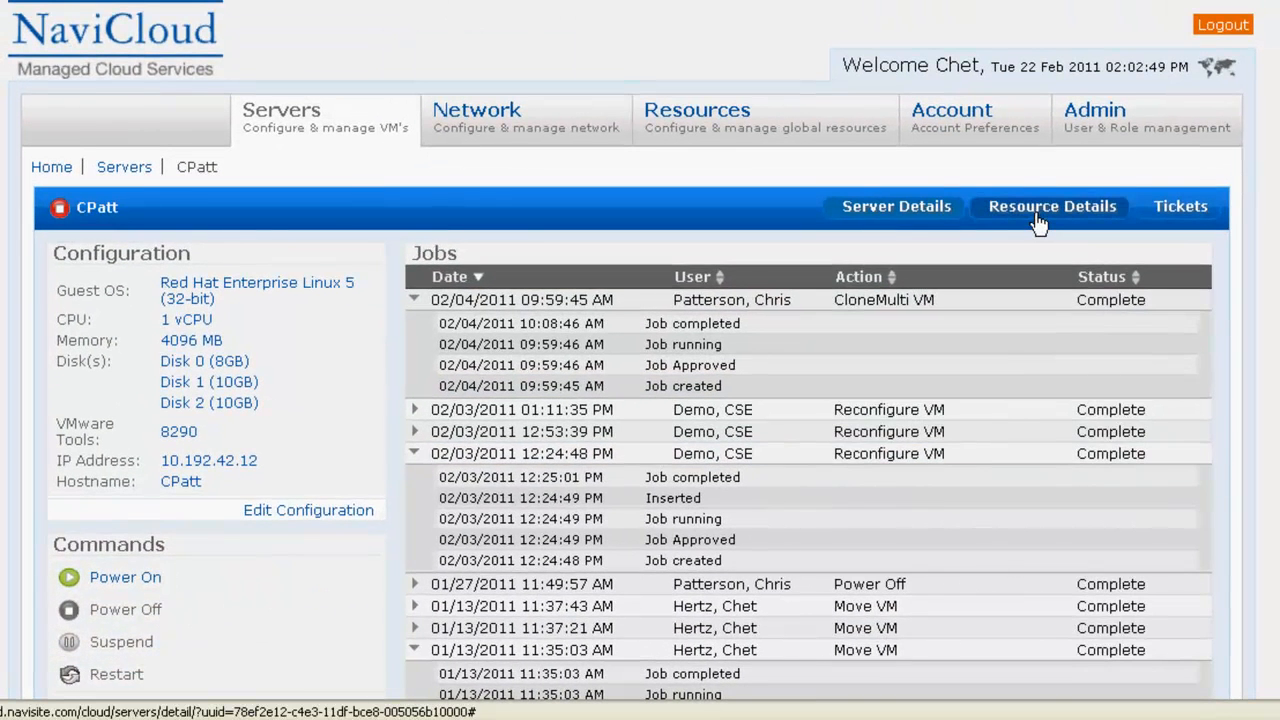
Display CPatt's resource graphs and update them with a start date of 01/01/2011.
left_click(1037, 215)
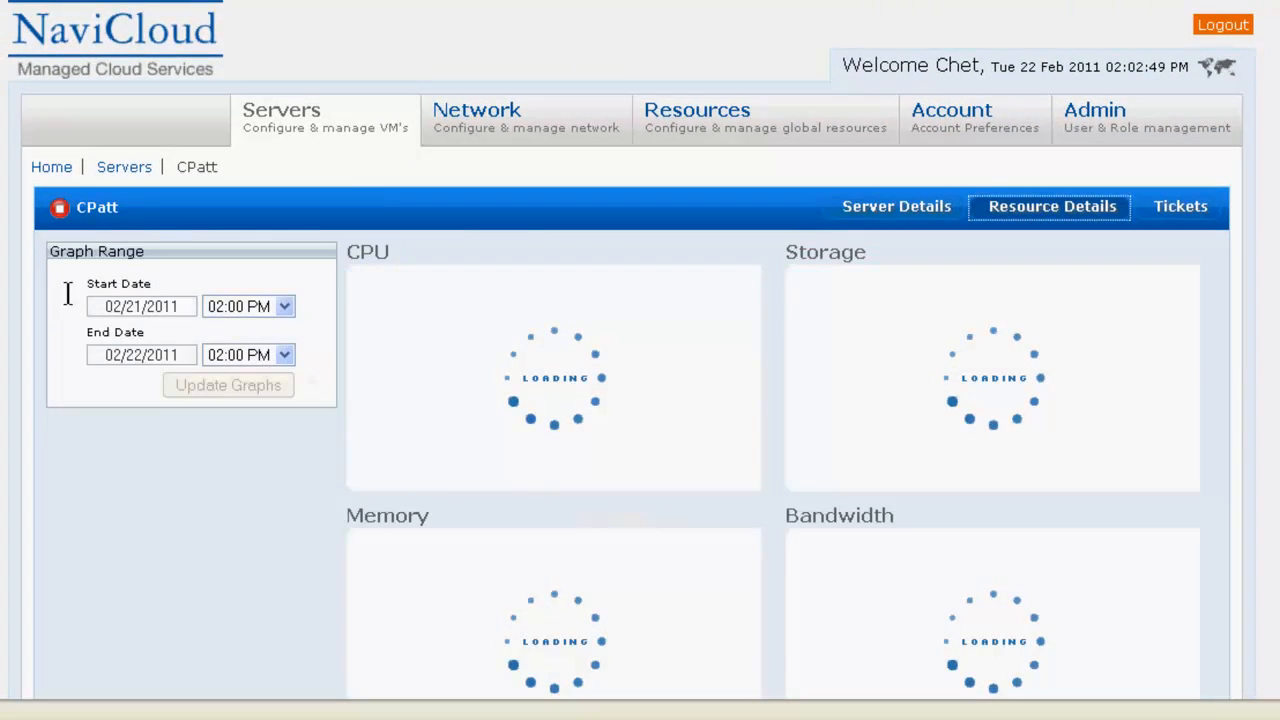
left_click(165, 304)
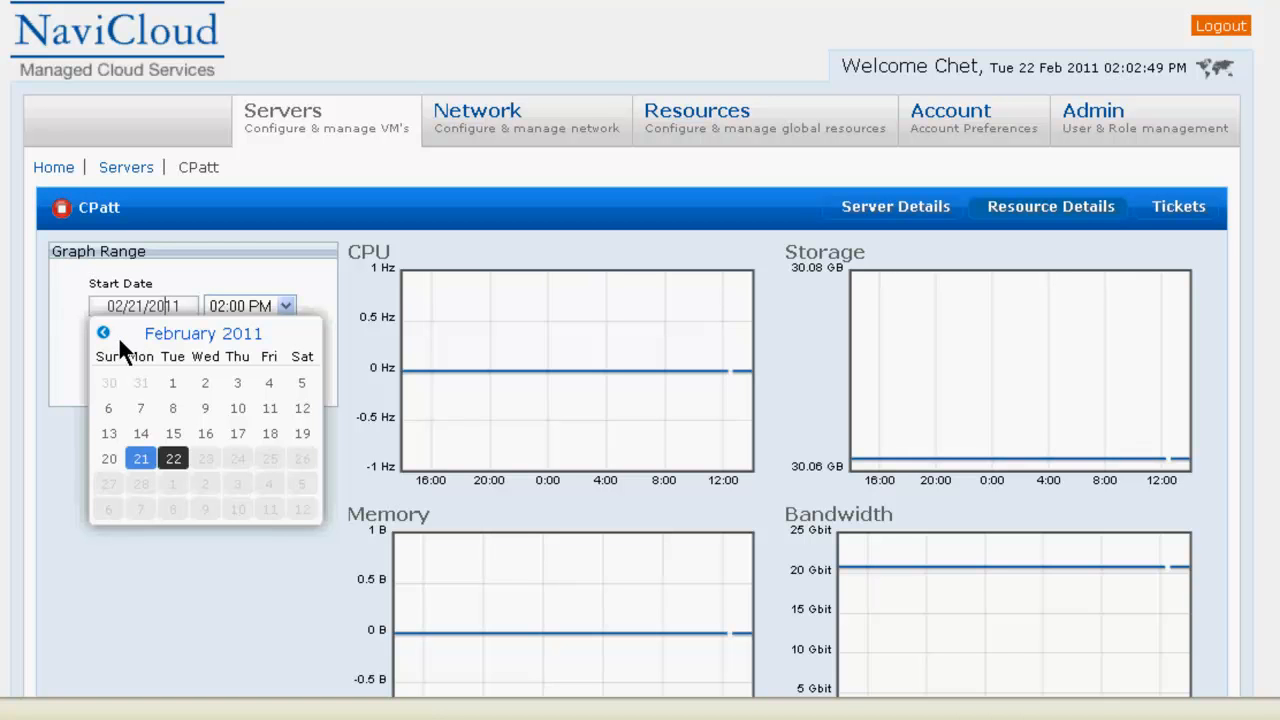
left_click(104, 334)
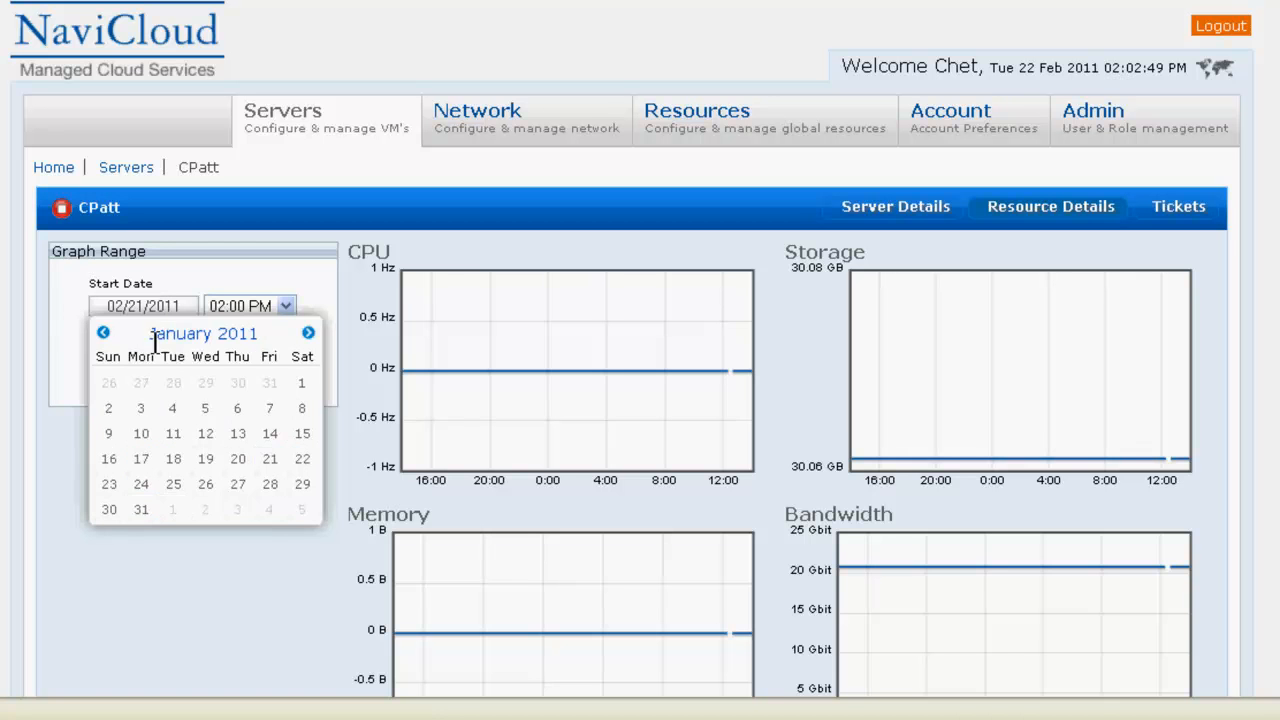
left_click(305, 383)
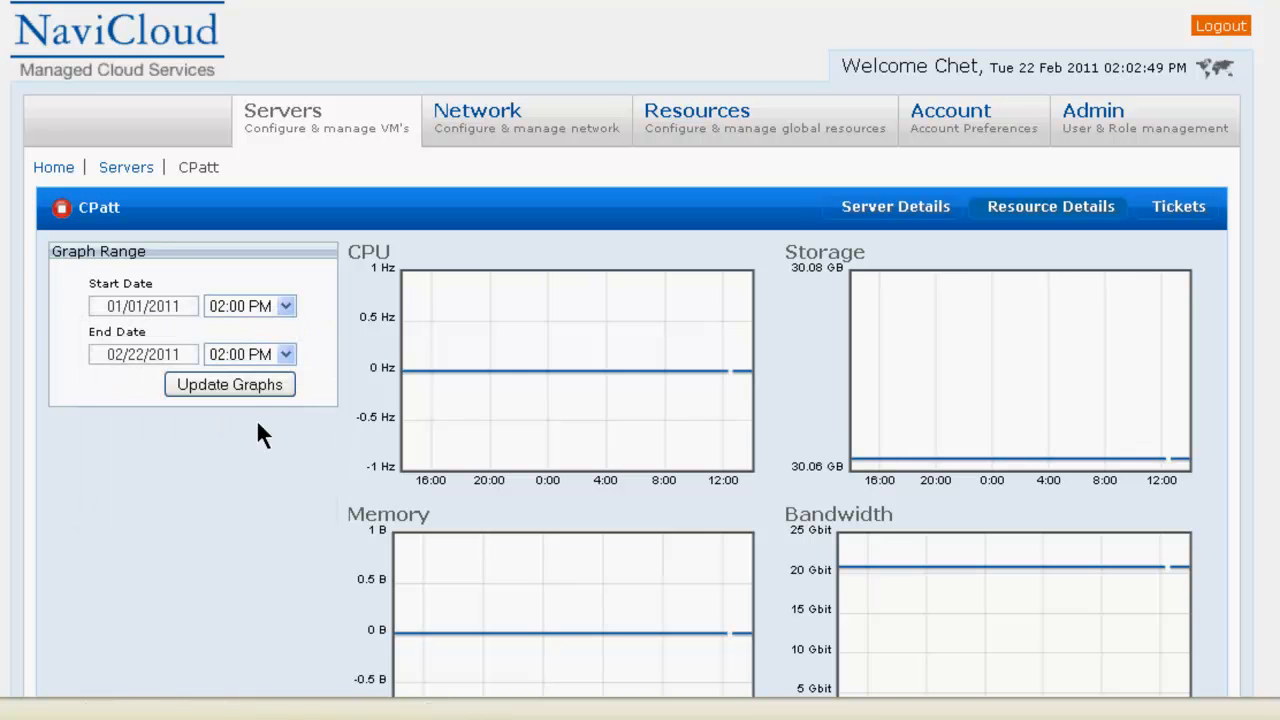
left_click(243, 388)
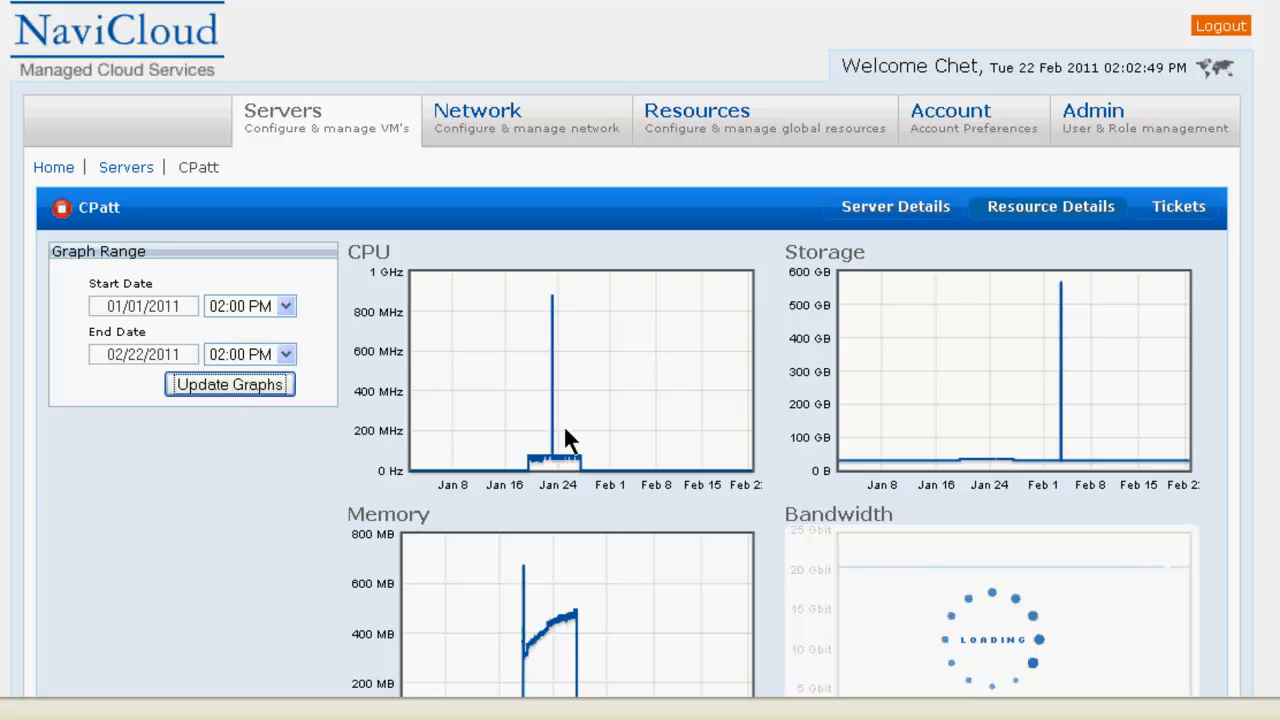
Enlarge CPatt's Memory graph to read its usage over time, and close the enlarged view.
left_click(567, 627)
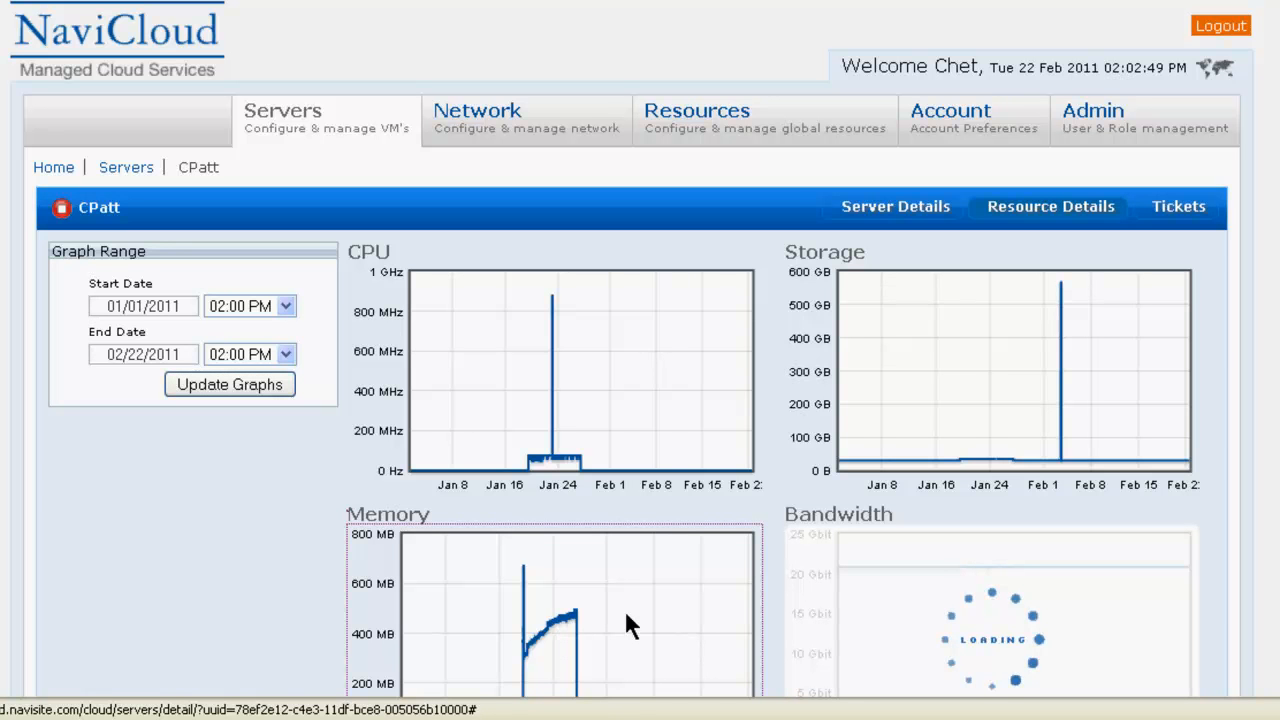
left_click(561, 615)
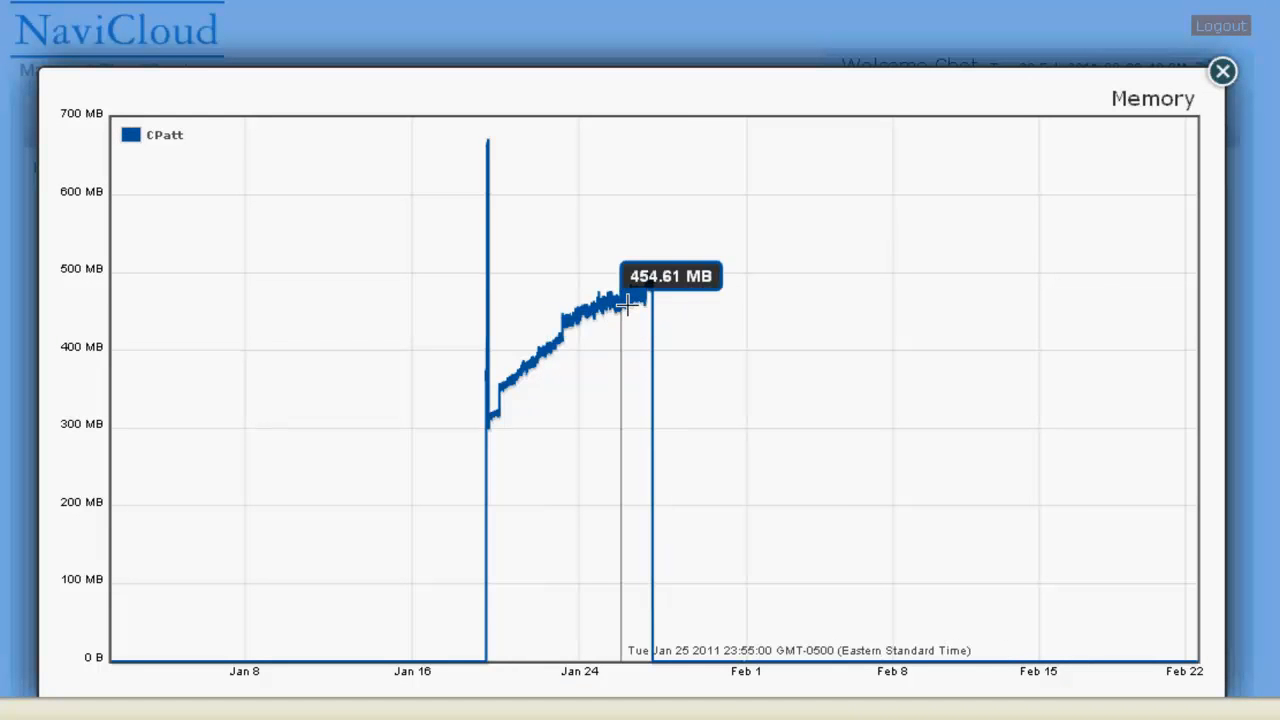
left_click(1222, 72)
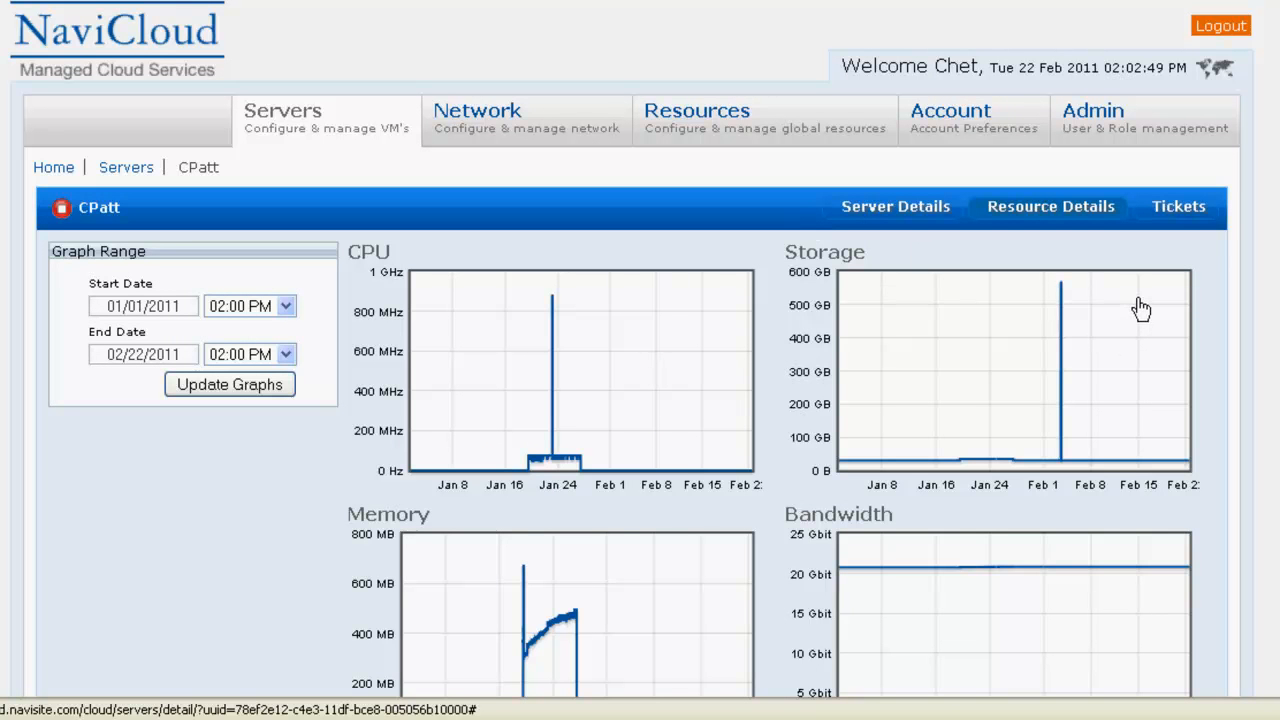
View CPatt's ticket list and examine the form for opening a ticket, closing it without submitting.
left_click(1172, 216)
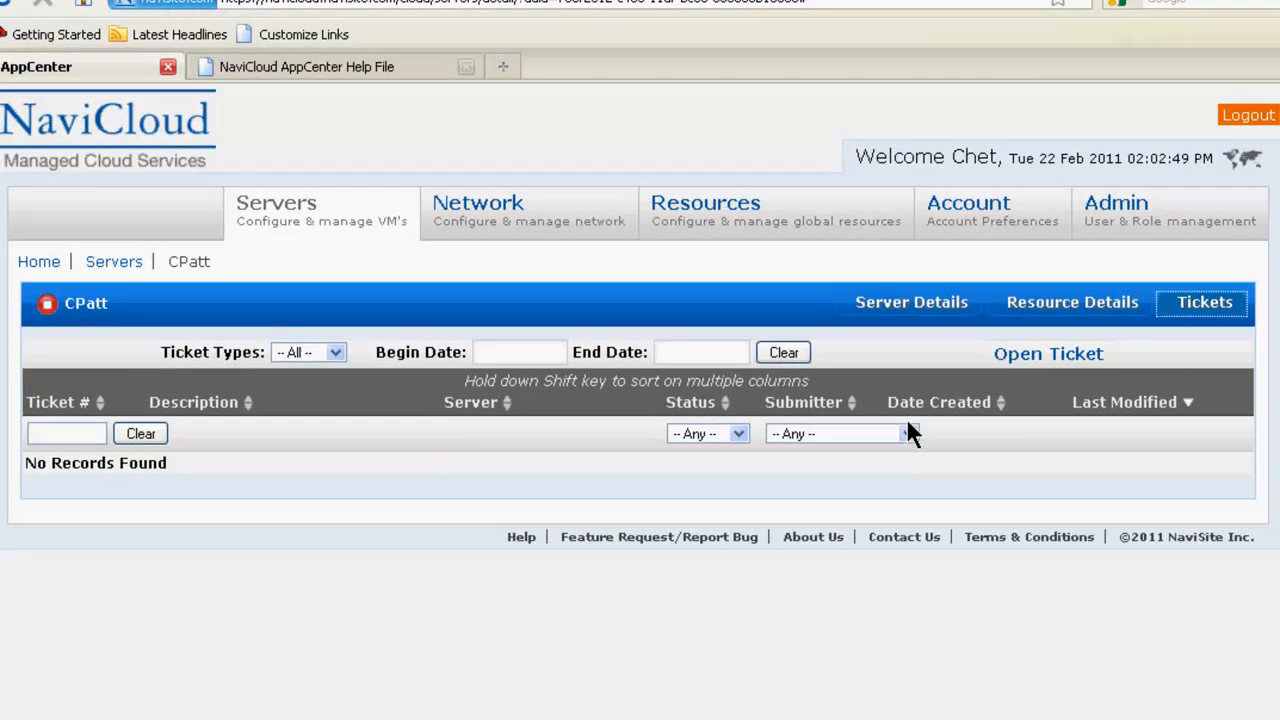
left_click(1054, 360)
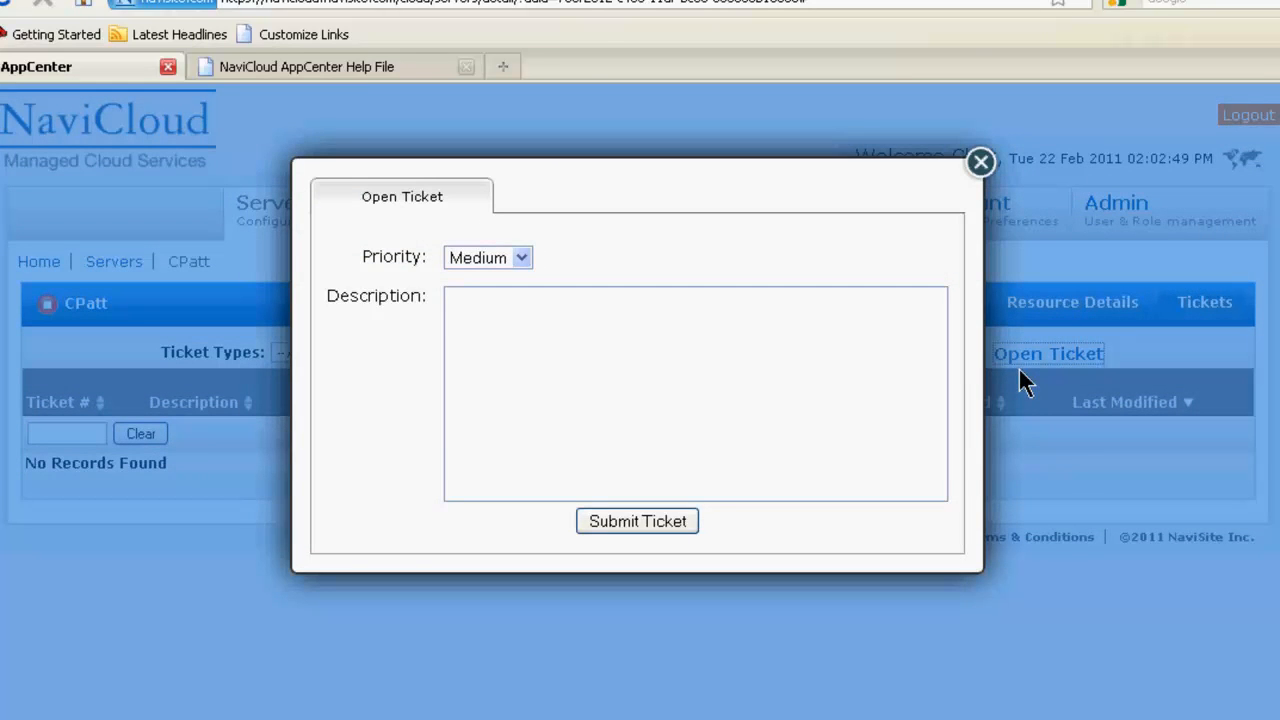
left_click(980, 162)
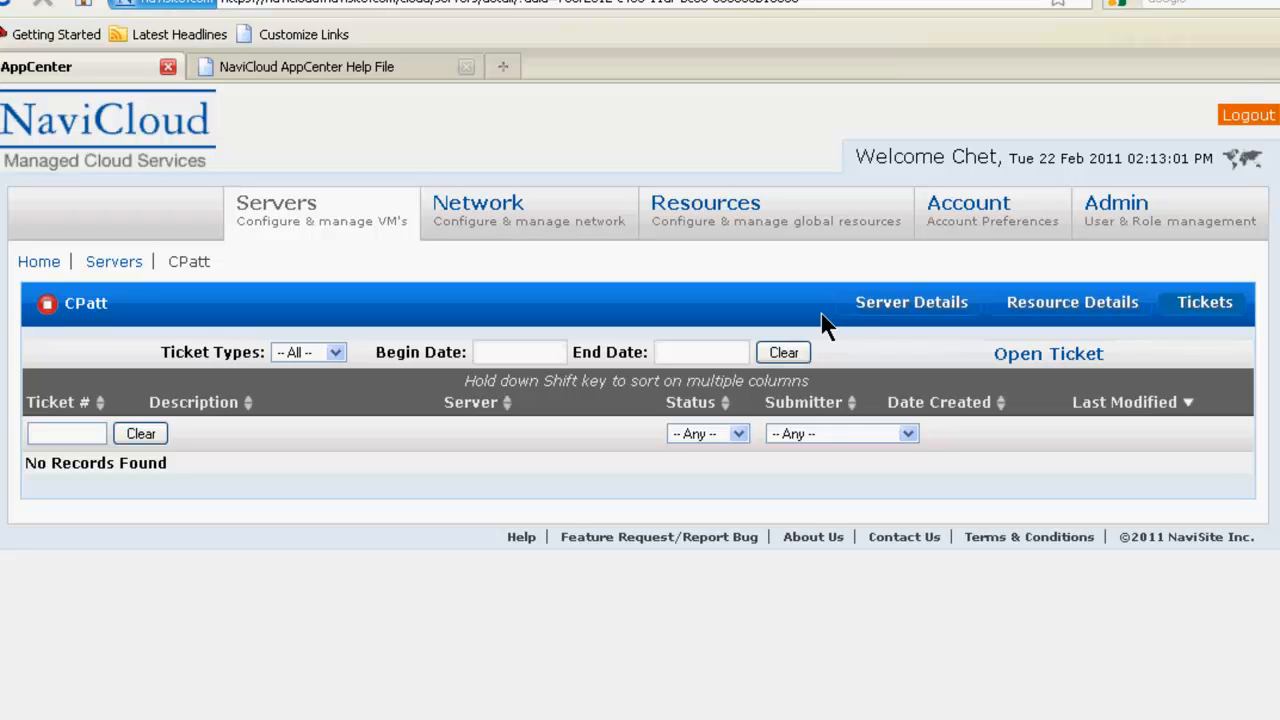
Return to the servers overview and reach CPatt's server details both through its Details command and through its name.
left_click(860, 306)
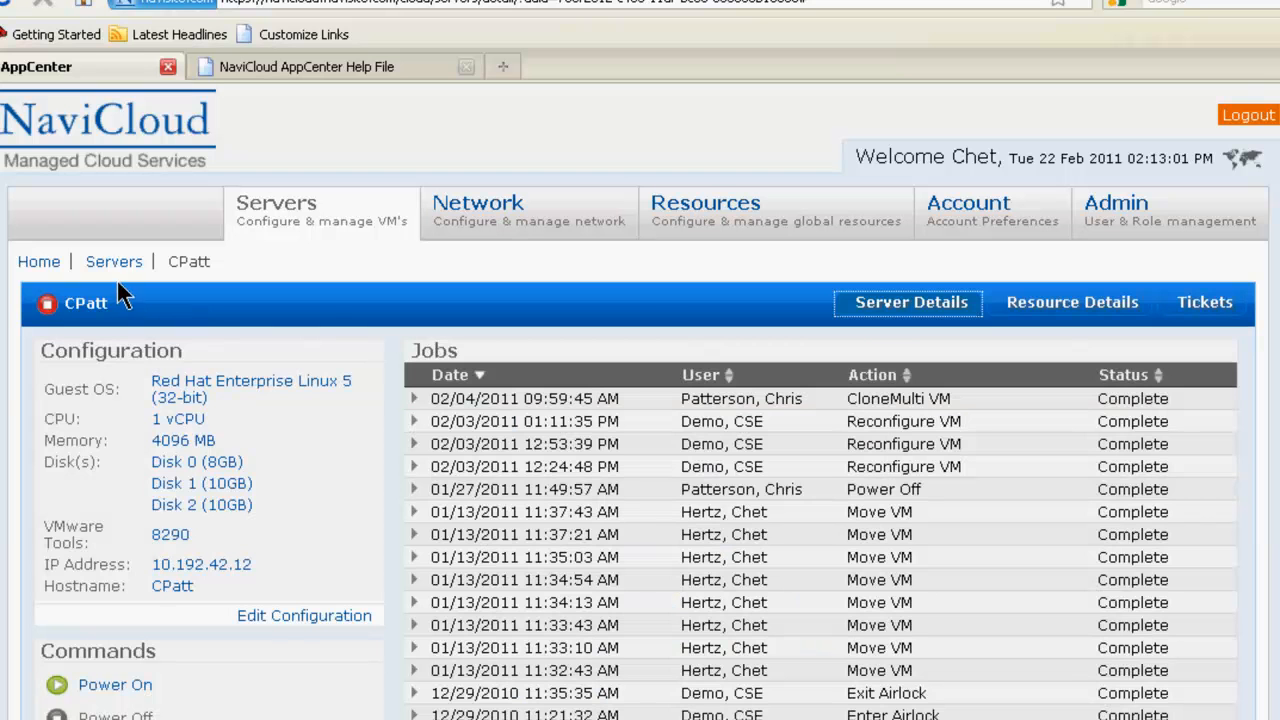
left_click(116, 266)
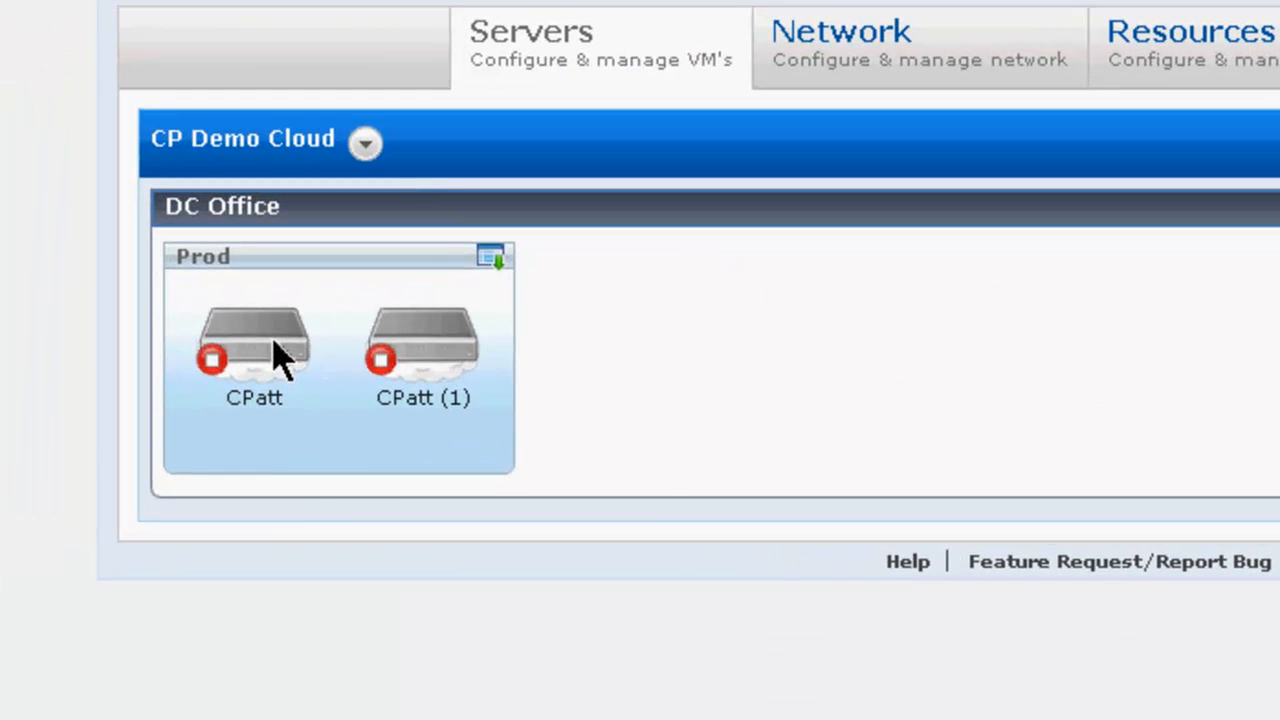
left_click(108, 404)
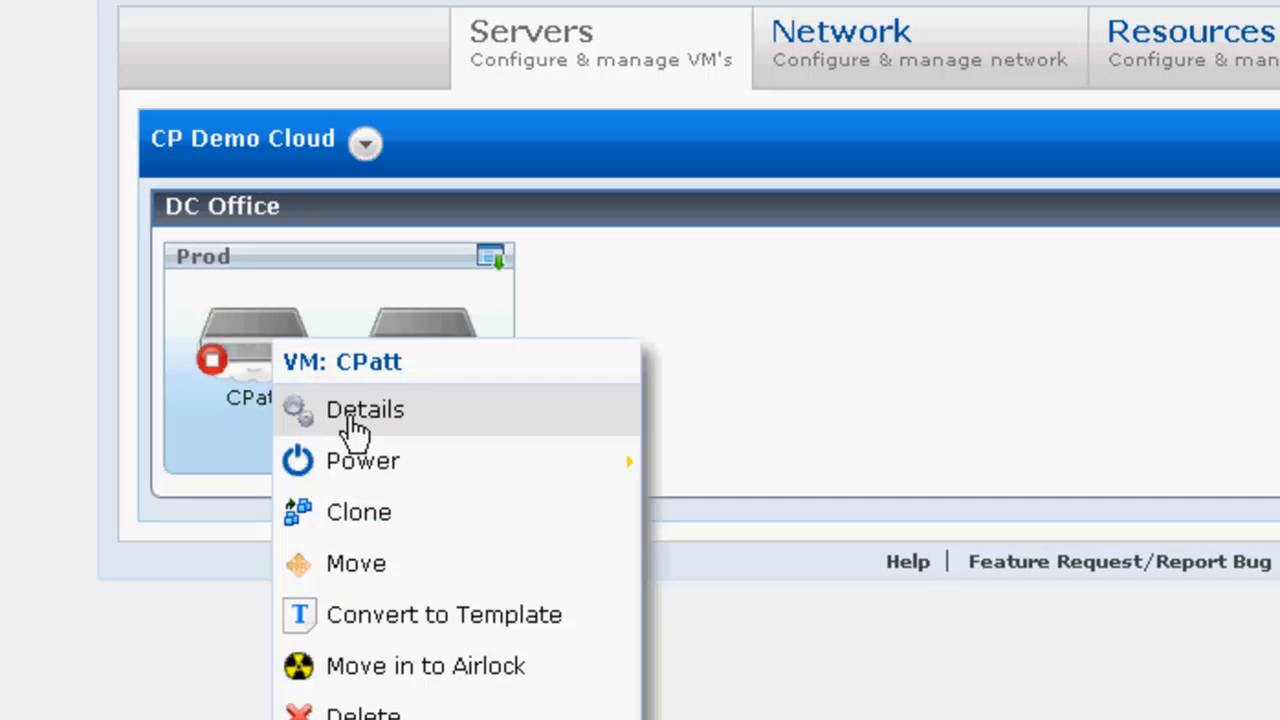
left_click(357, 420)
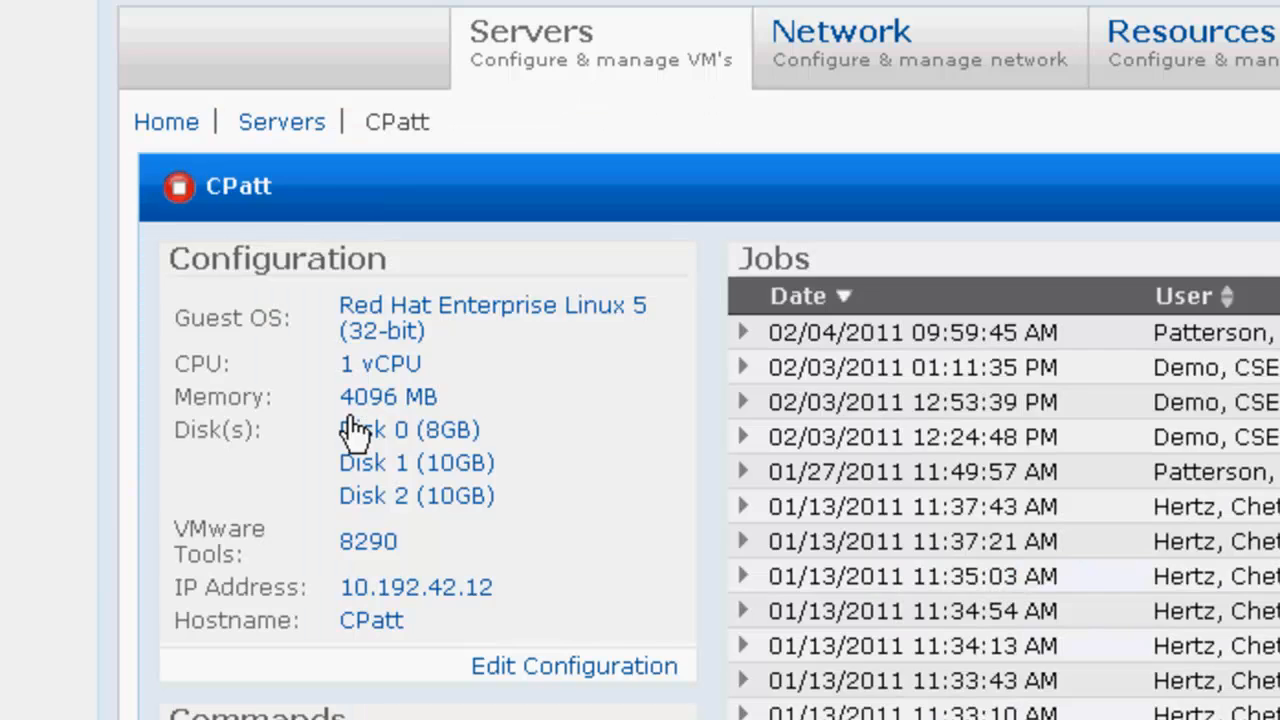
left_click(282, 122)
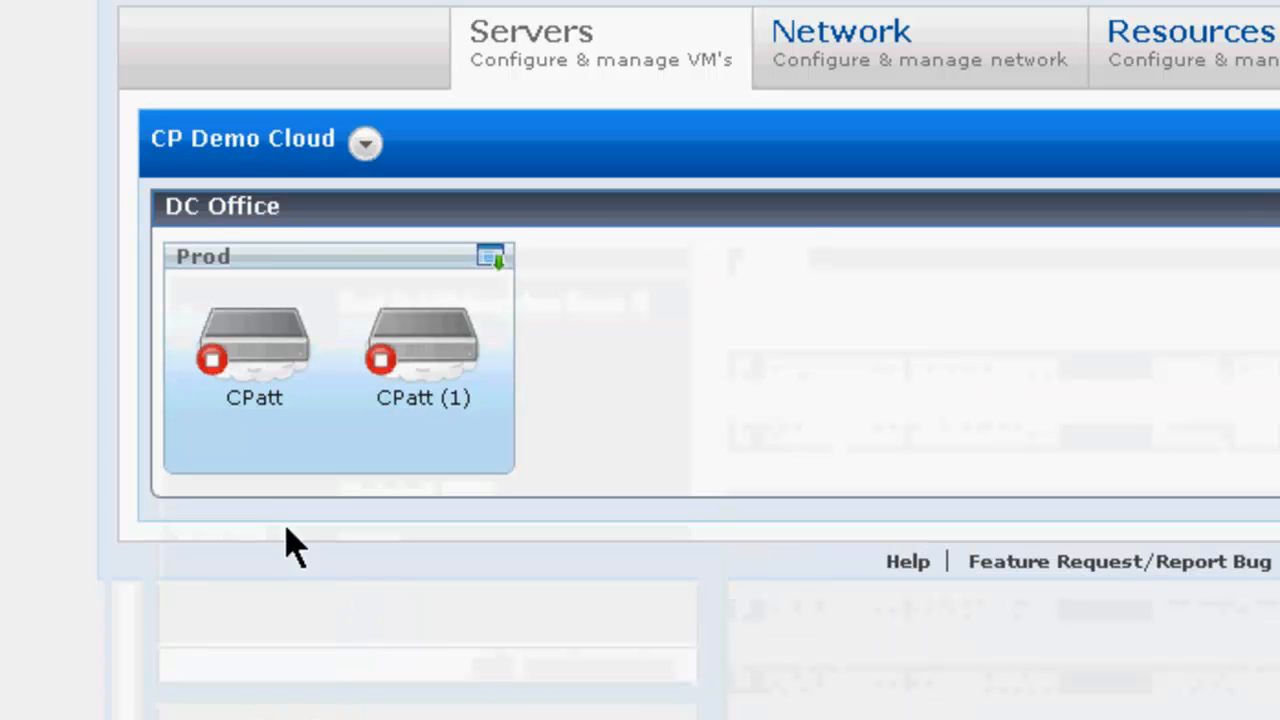
left_click(254, 400)
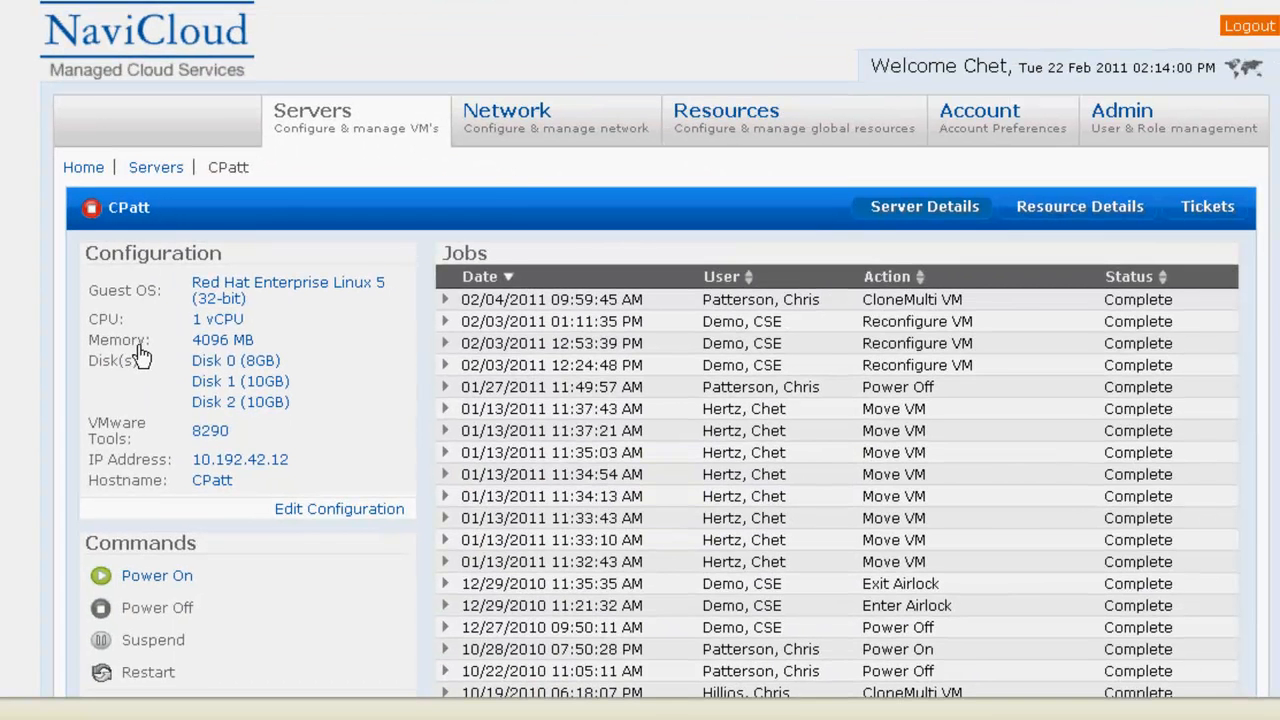
Return to the servers overview and switch the displayed environment to MyCo.
left_click(322, 122)
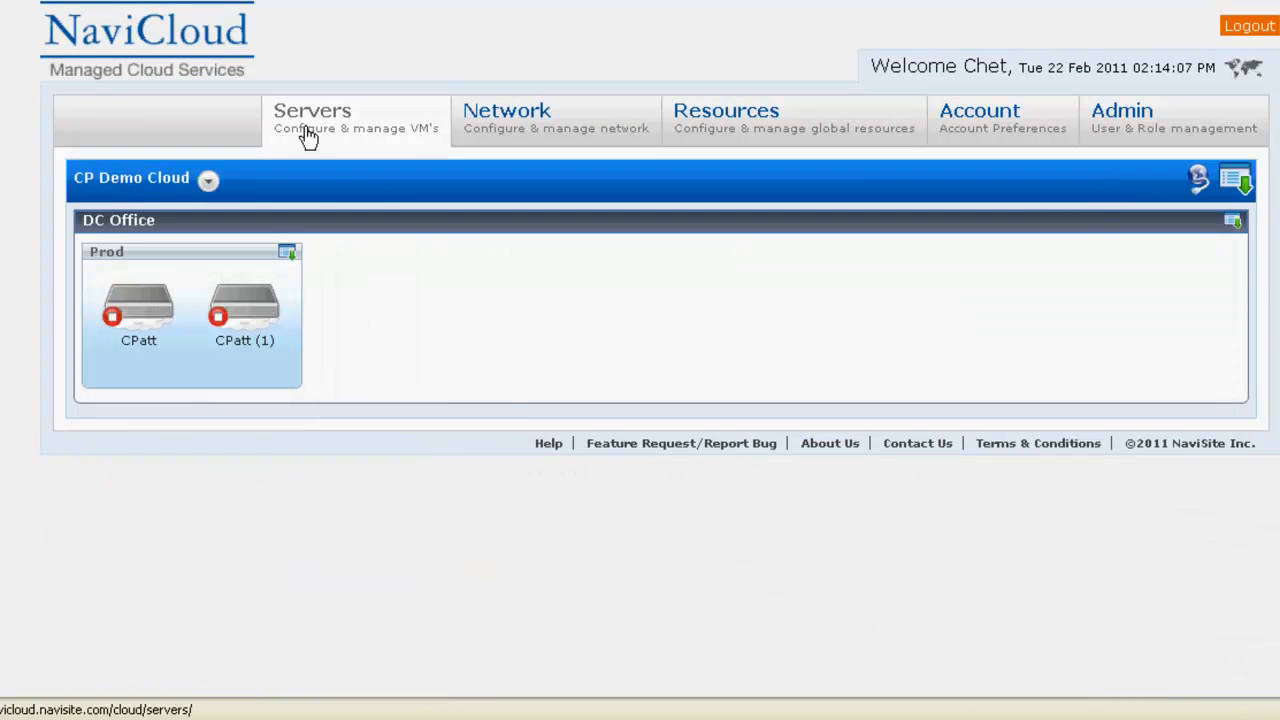
left_click(210, 184)
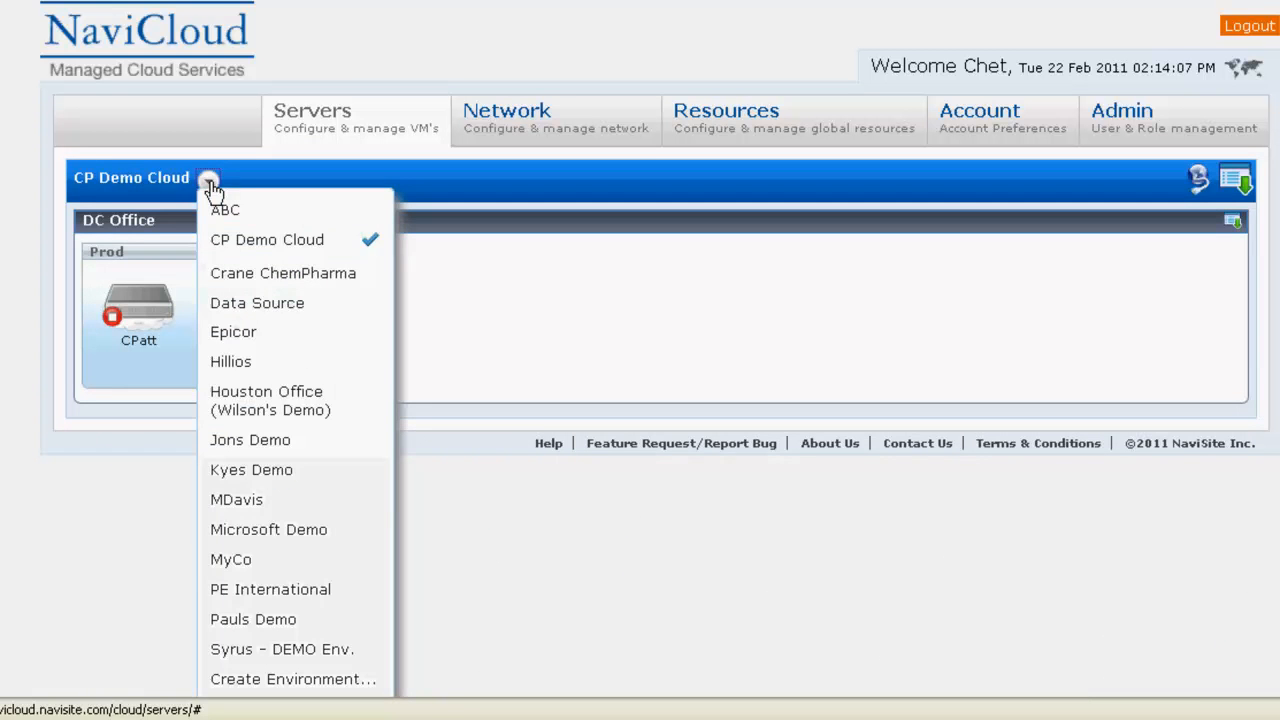
left_click(259, 562)
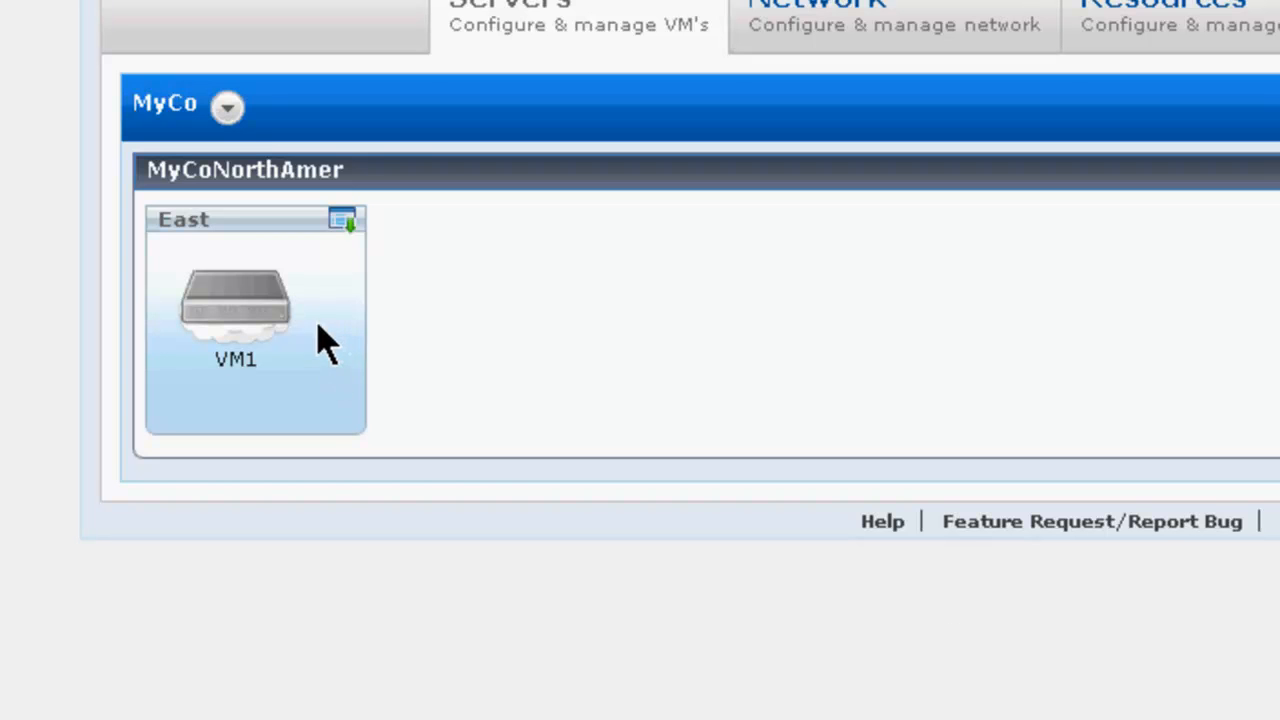
View VM1's server details and expand its Clone NaviSite Template job to read the individual job events.
left_click(238, 362)
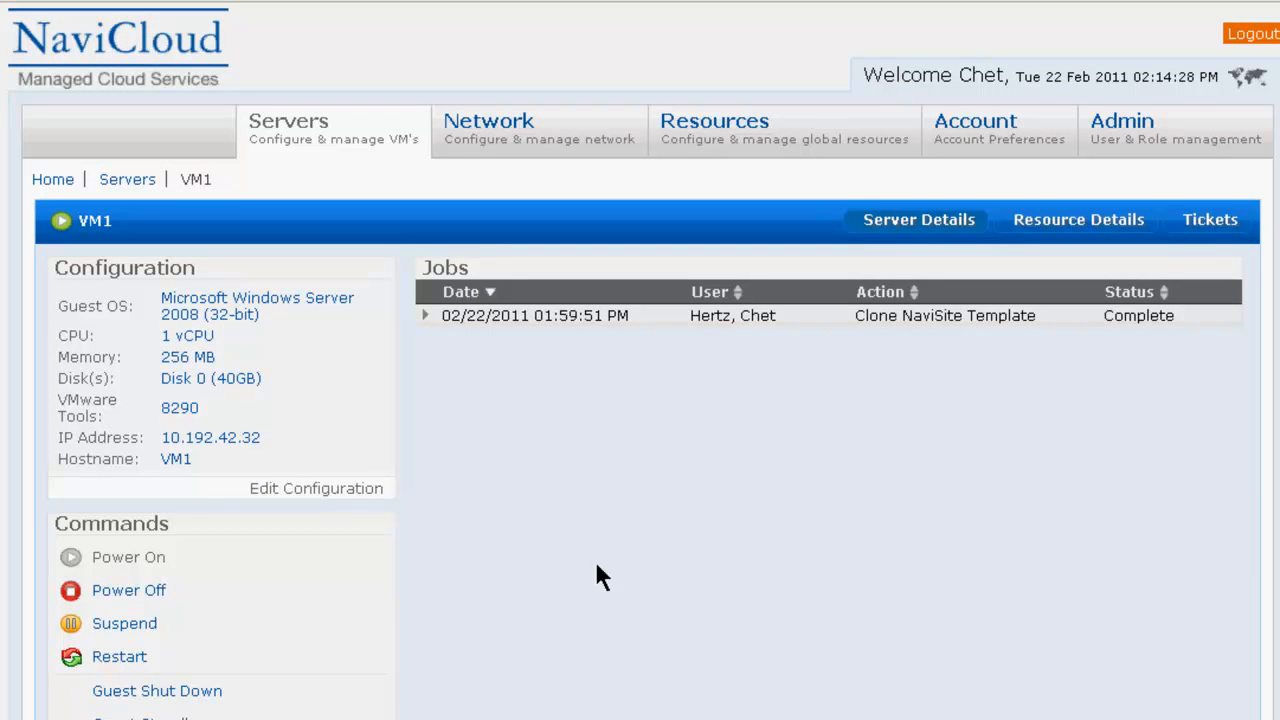
left_click(424, 318)
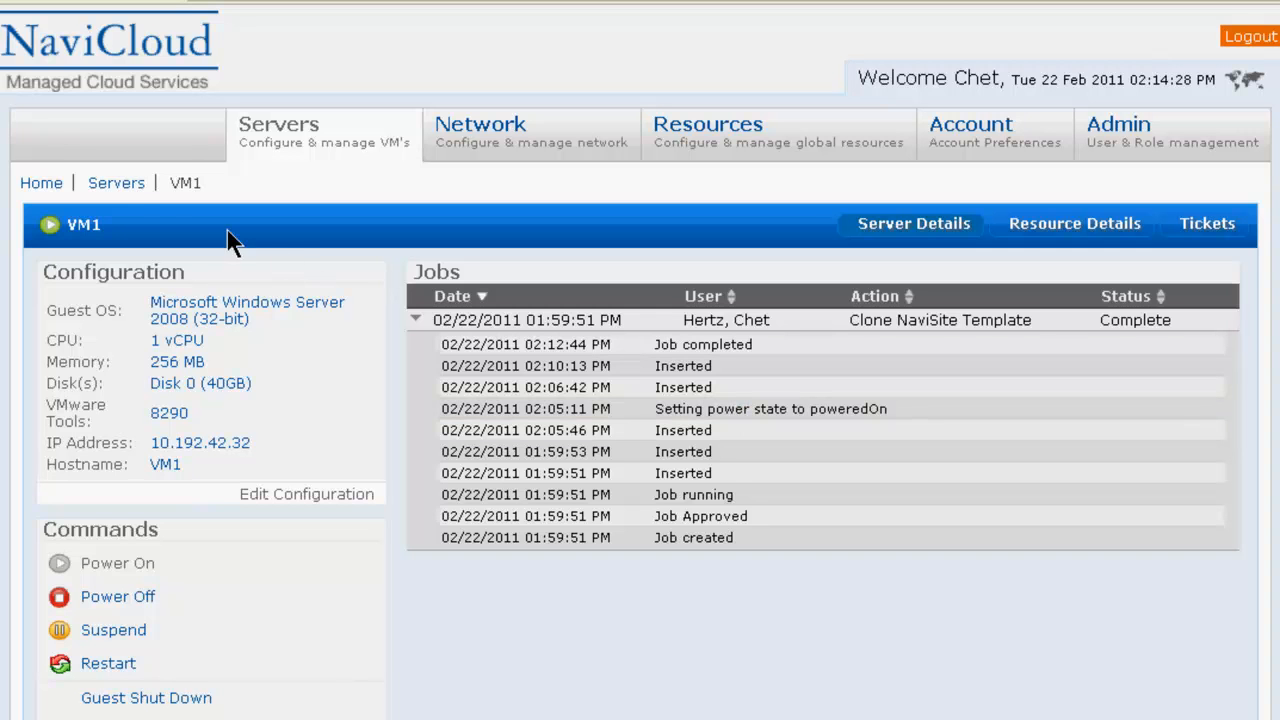
Return to the MyCo servers overview and examine the commands available for VM1, dismissing them without choosing any.
left_click(103, 190)
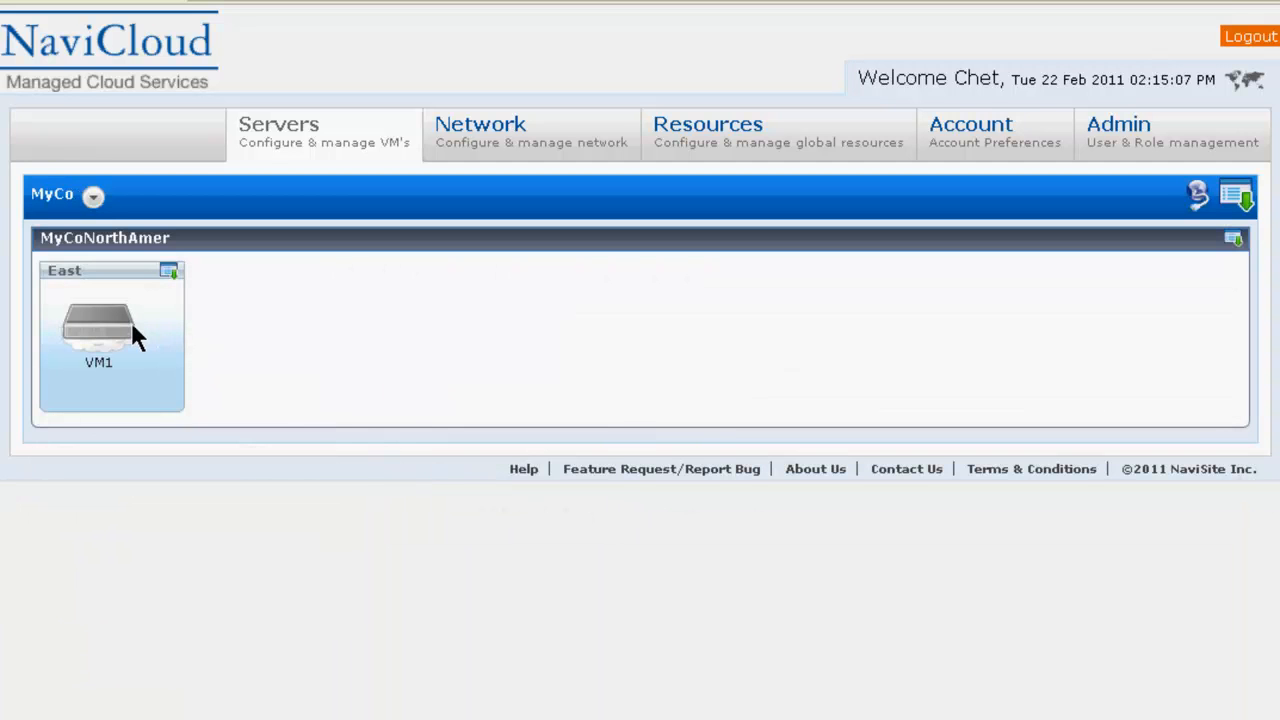
right_click(113, 332)
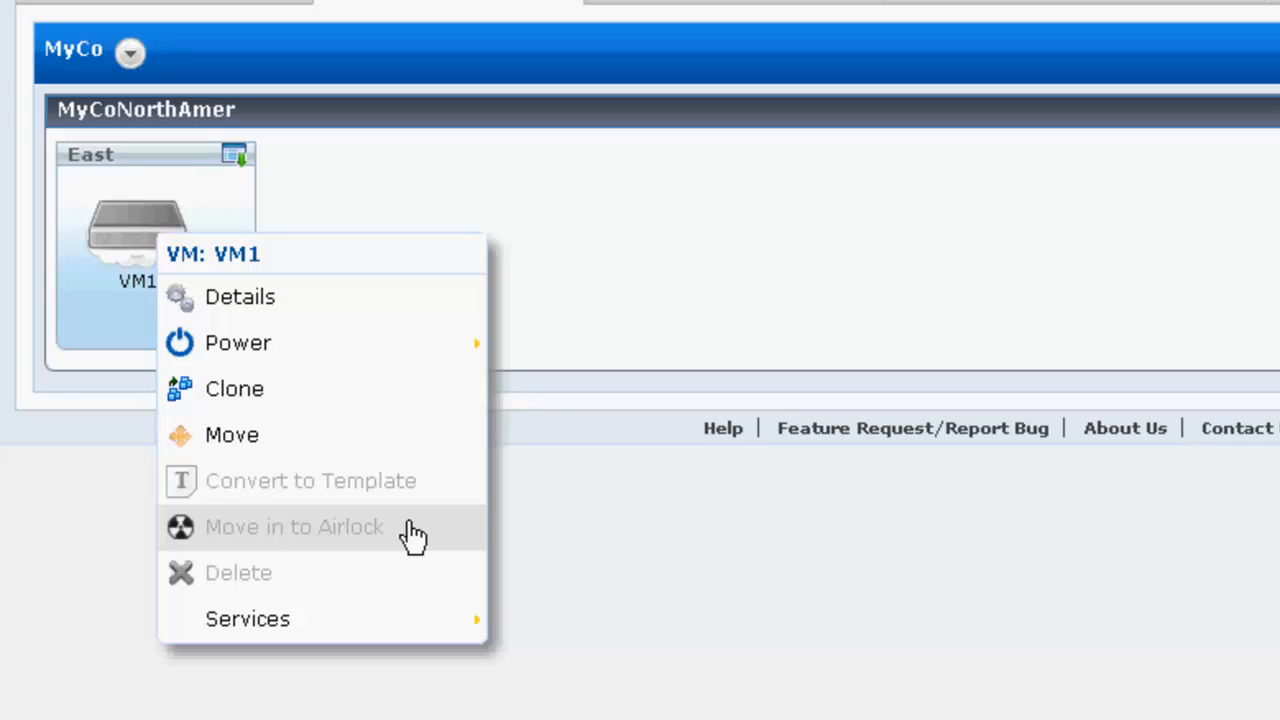
left_click(711, 304)
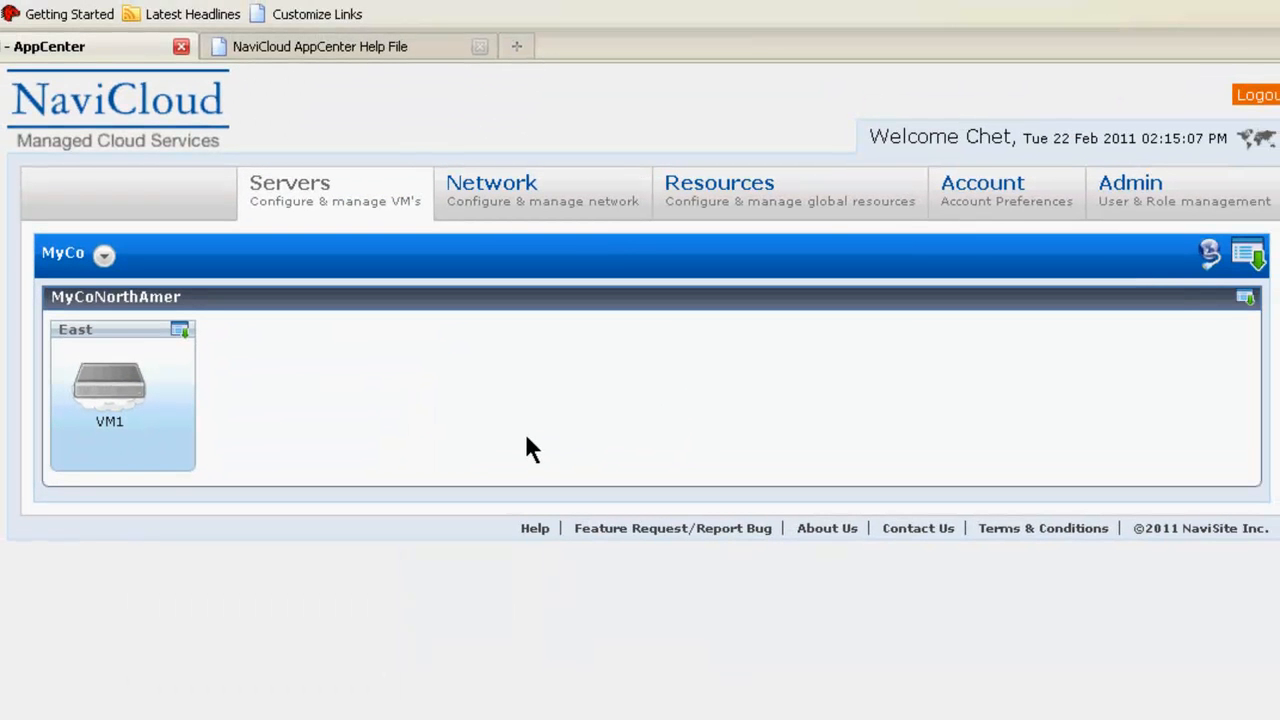